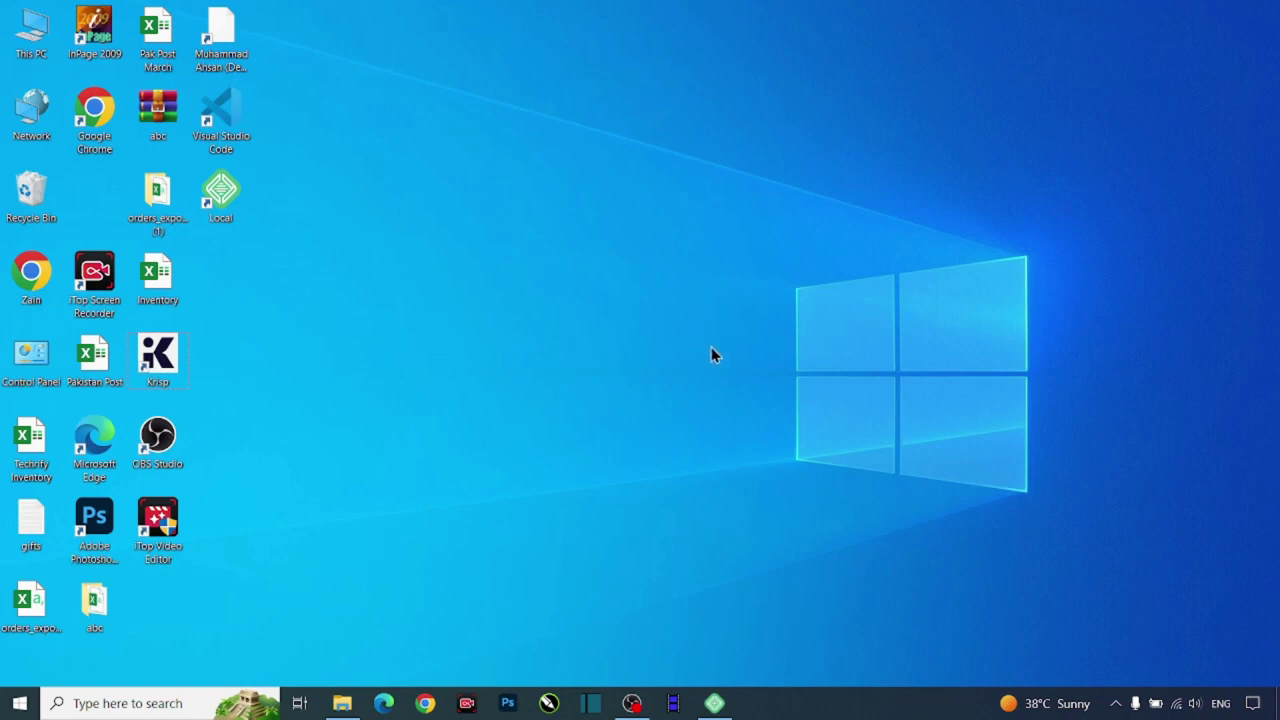
Switch to Local, open the technexa site's WordPress admin, and go to the page for adding new plugins.
left_click(714, 703)
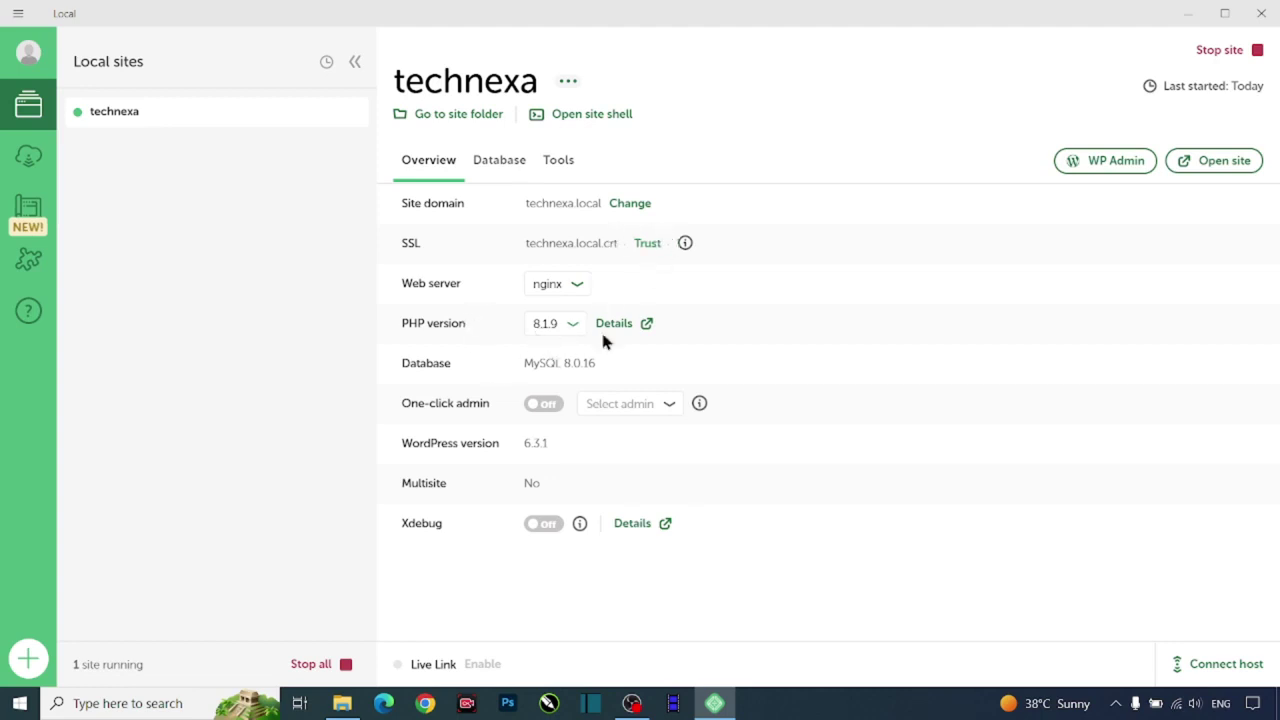
left_click(1107, 170)
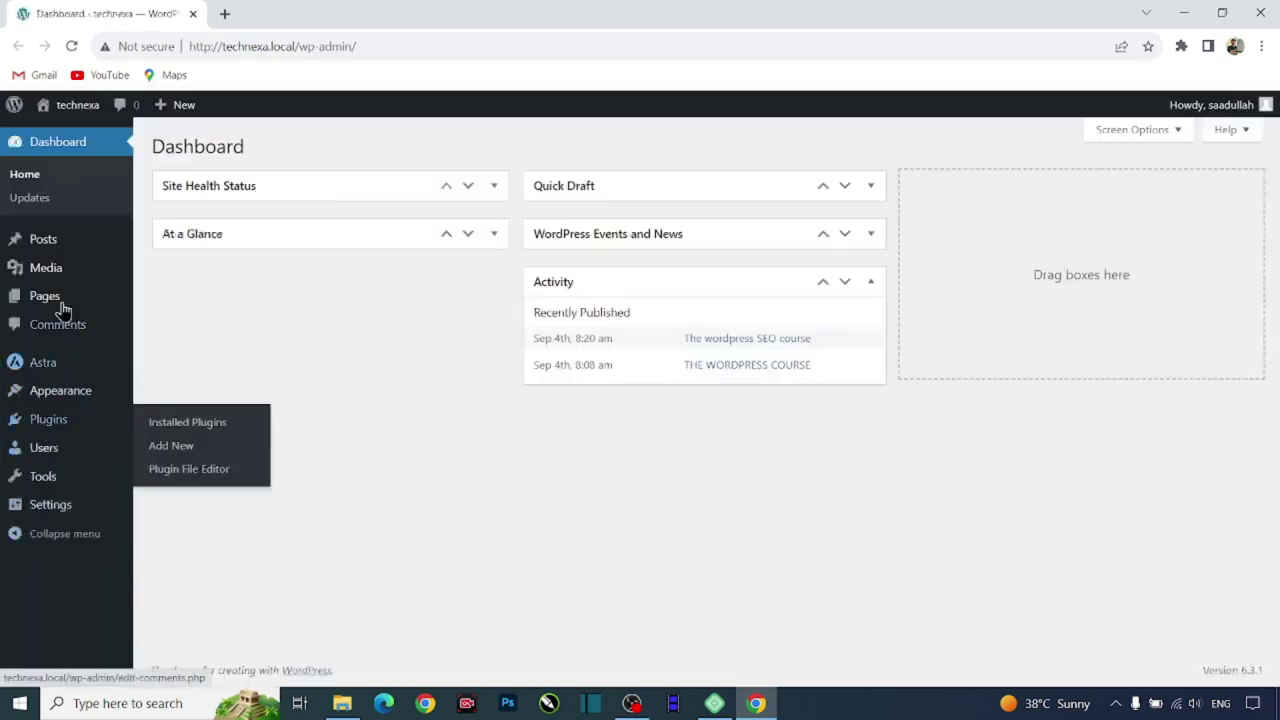
left_click(165, 449)
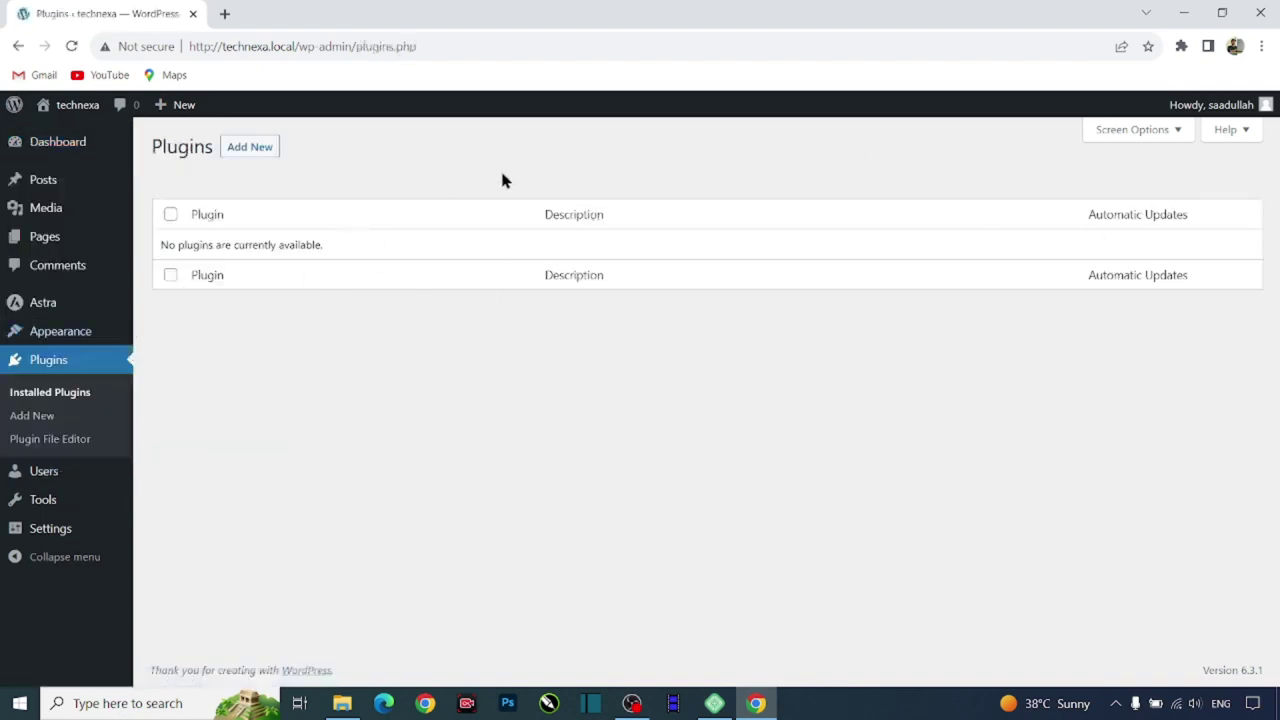
left_click(265, 150)
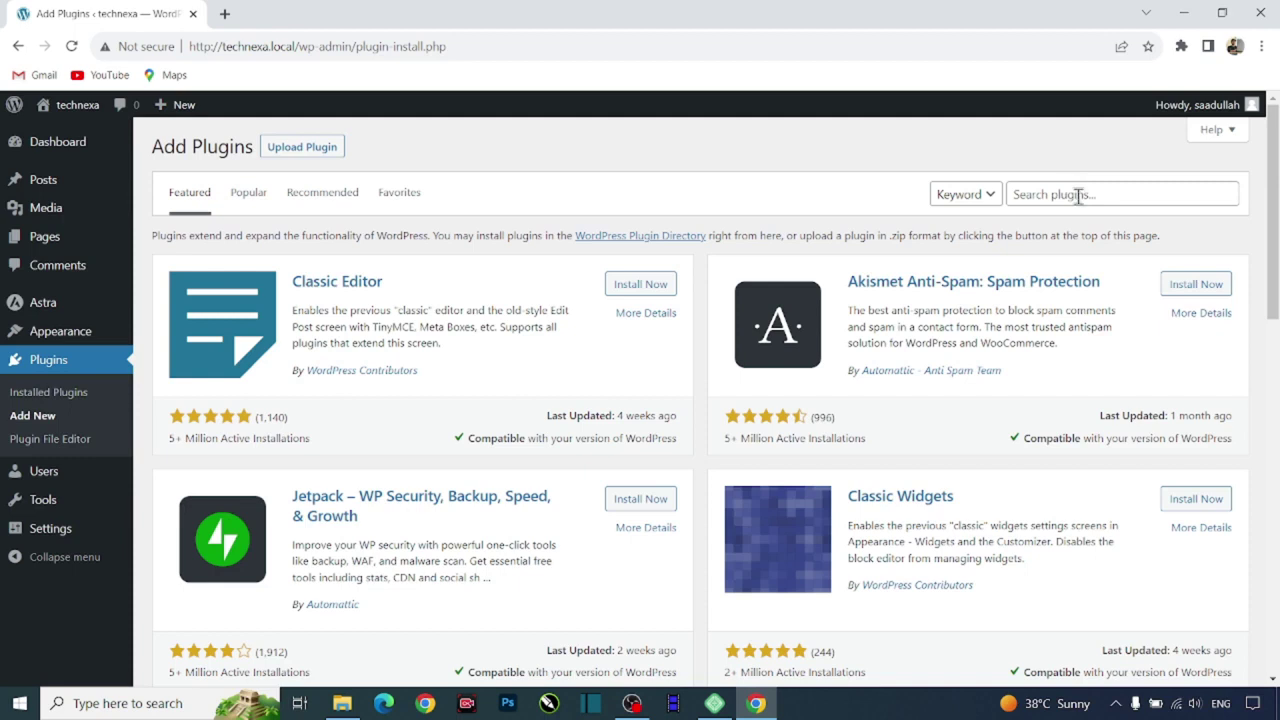
Search the plugin directory for "astra", and install and activate the Starter Templates plugin.
left_click(1077, 195)
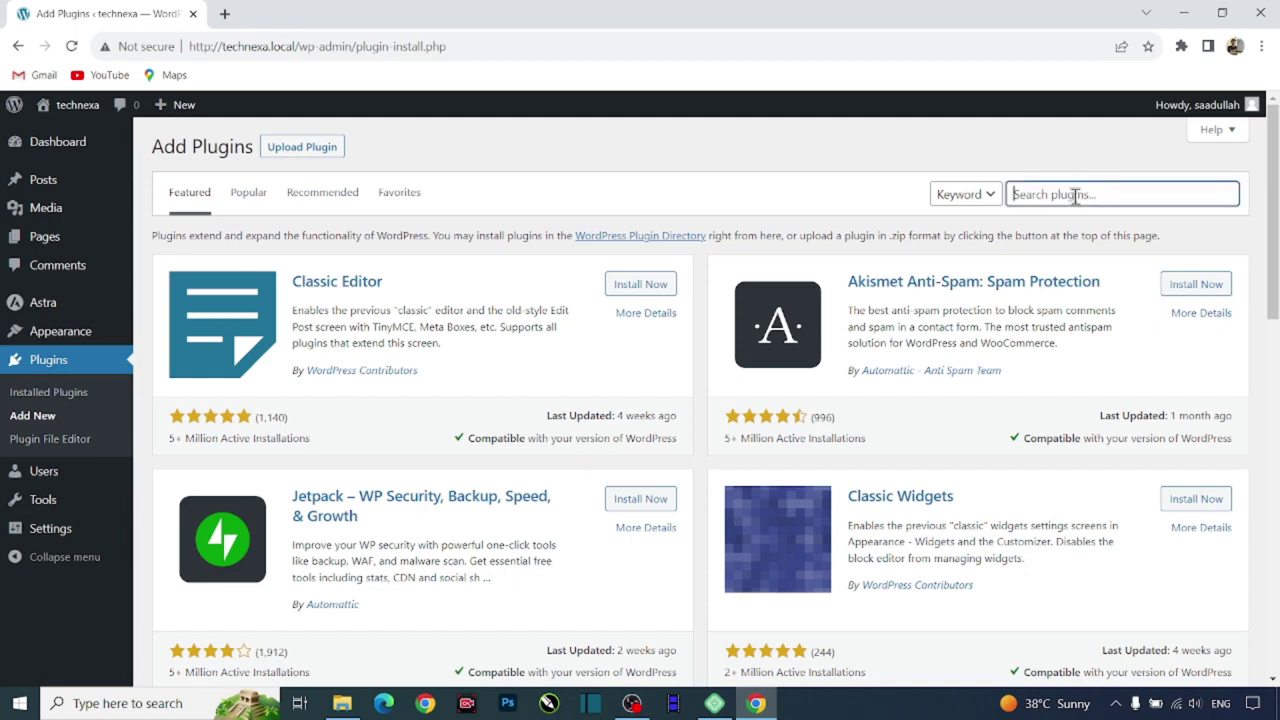
type("astra")
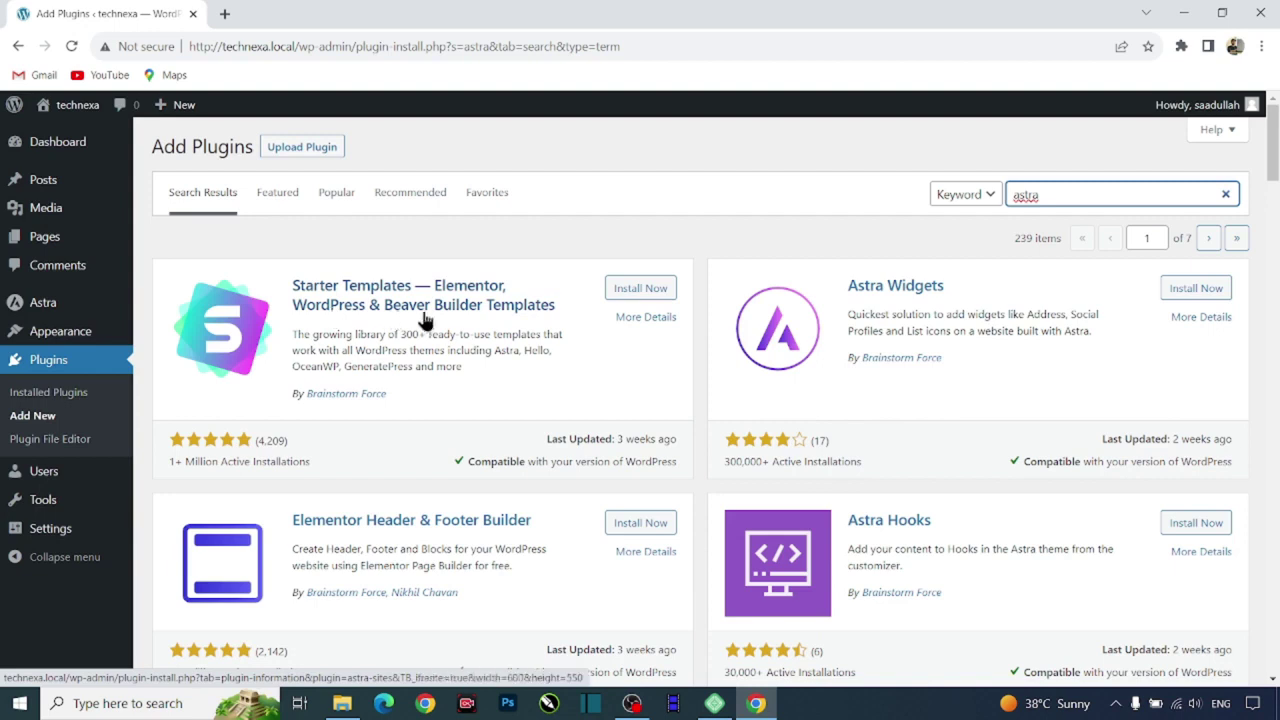
left_click(641, 296)
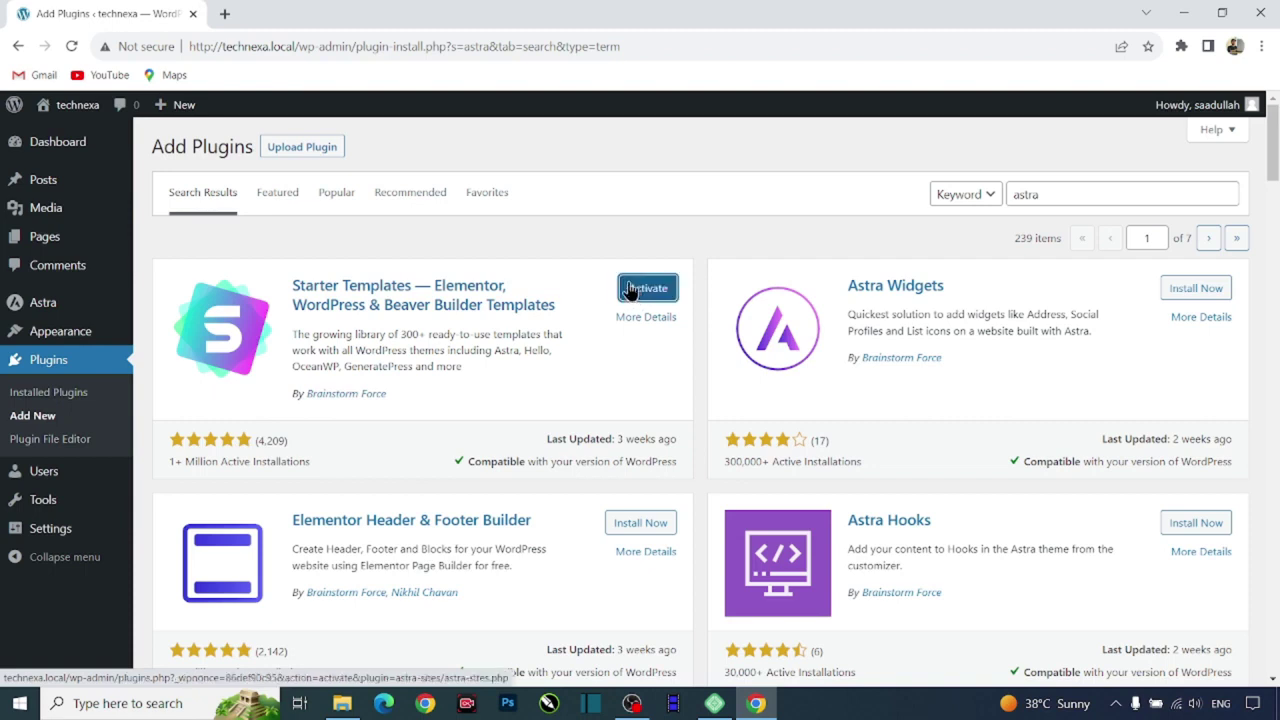
left_click(646, 290)
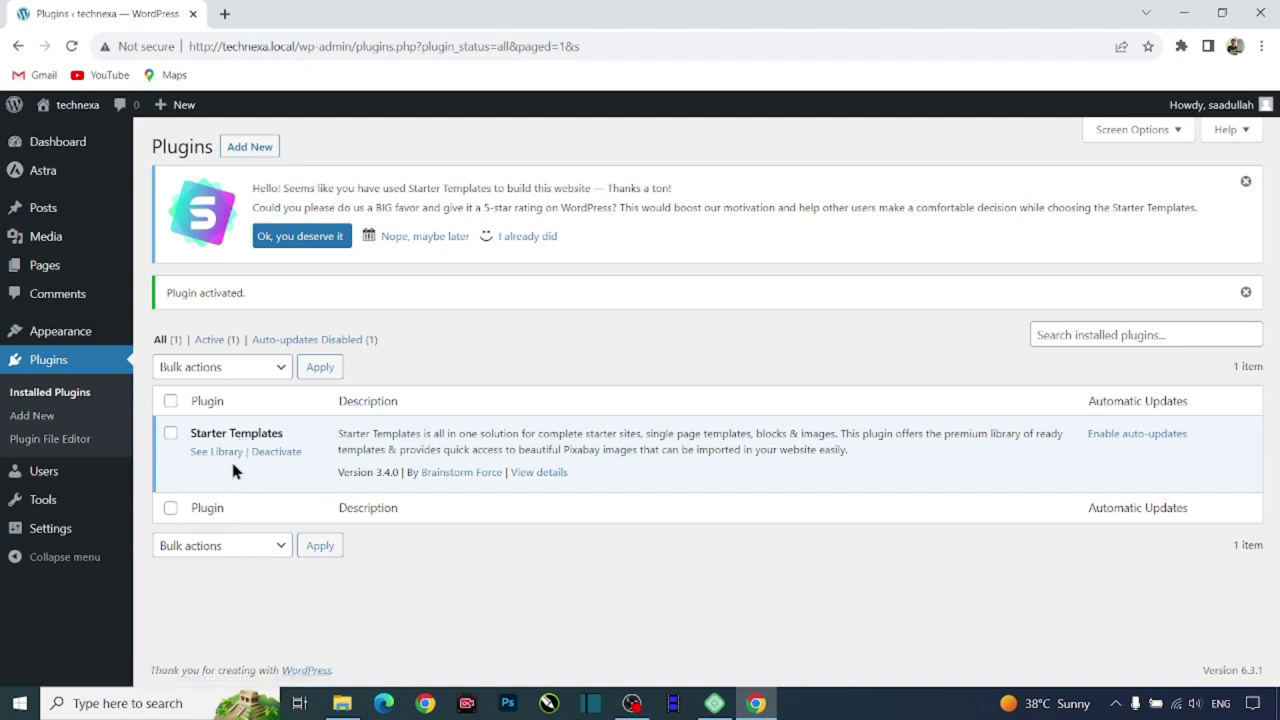
Open the Starter Templates library from the Astra theme dashboard.
mouse_move(40, 172)
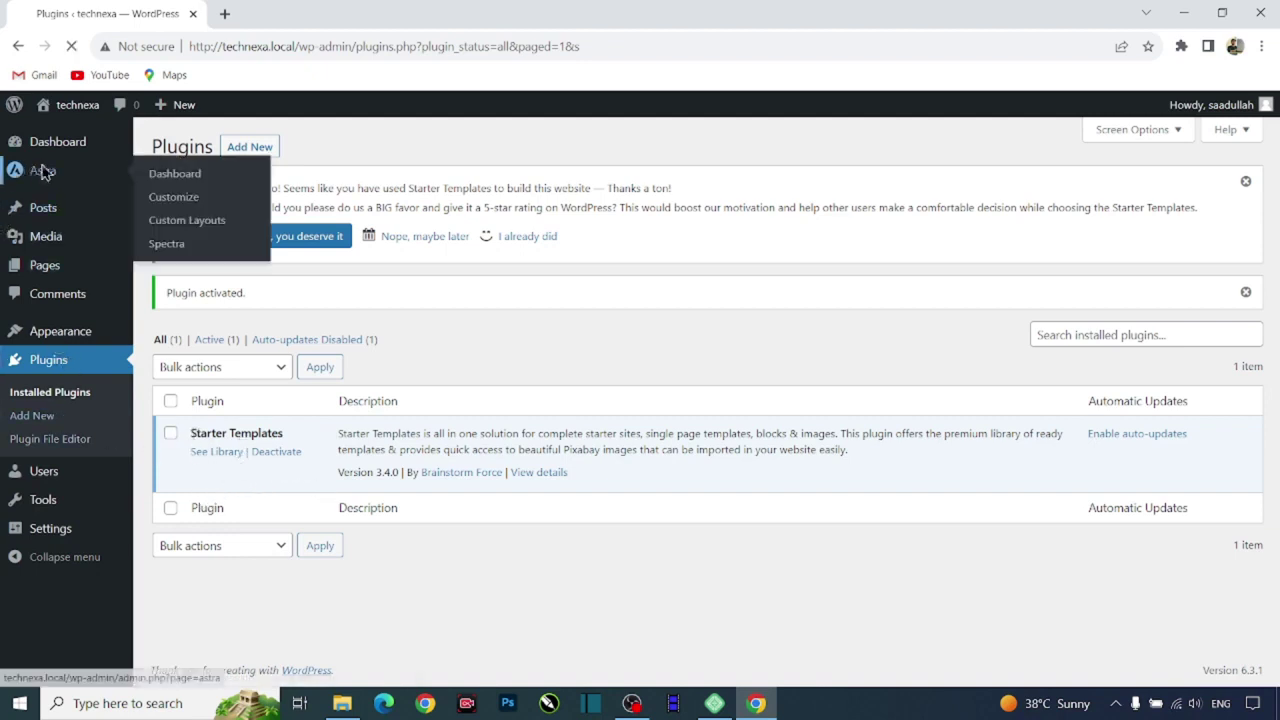
left_click(168, 178)
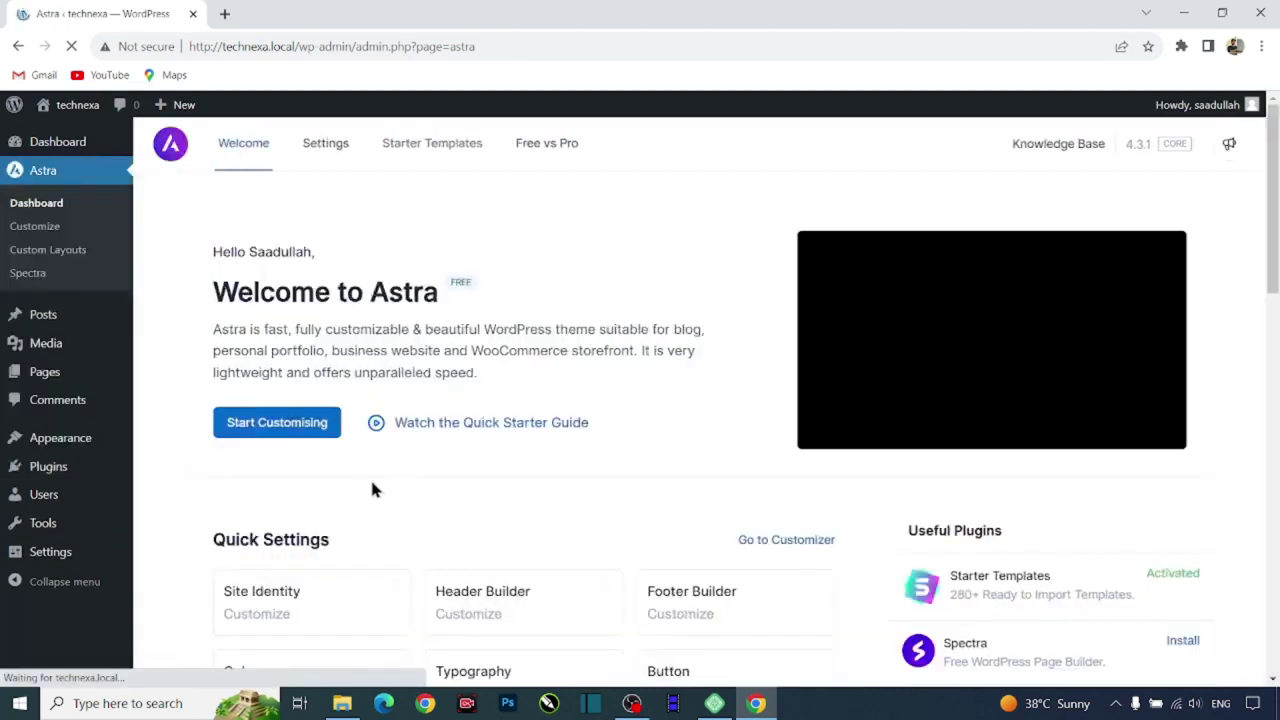
scroll(340, 475, "down", 2)
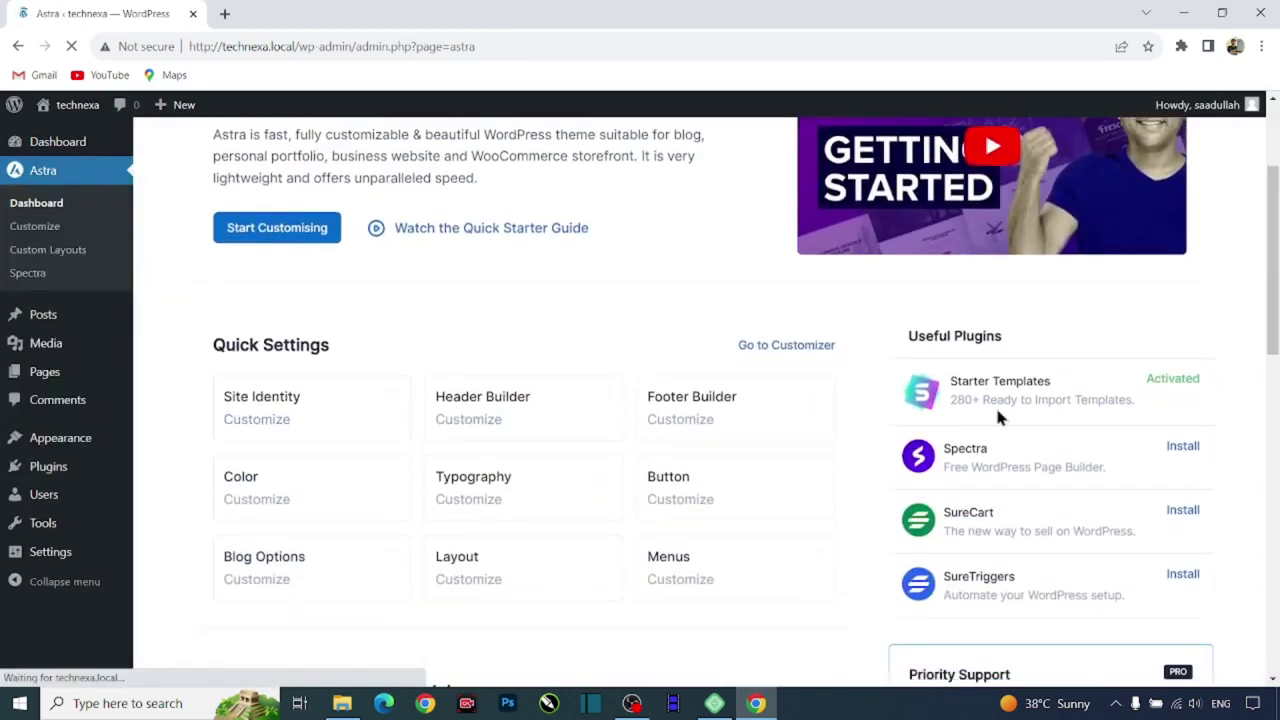
scroll(443, 151, "up", 2)
left_click(440, 148)
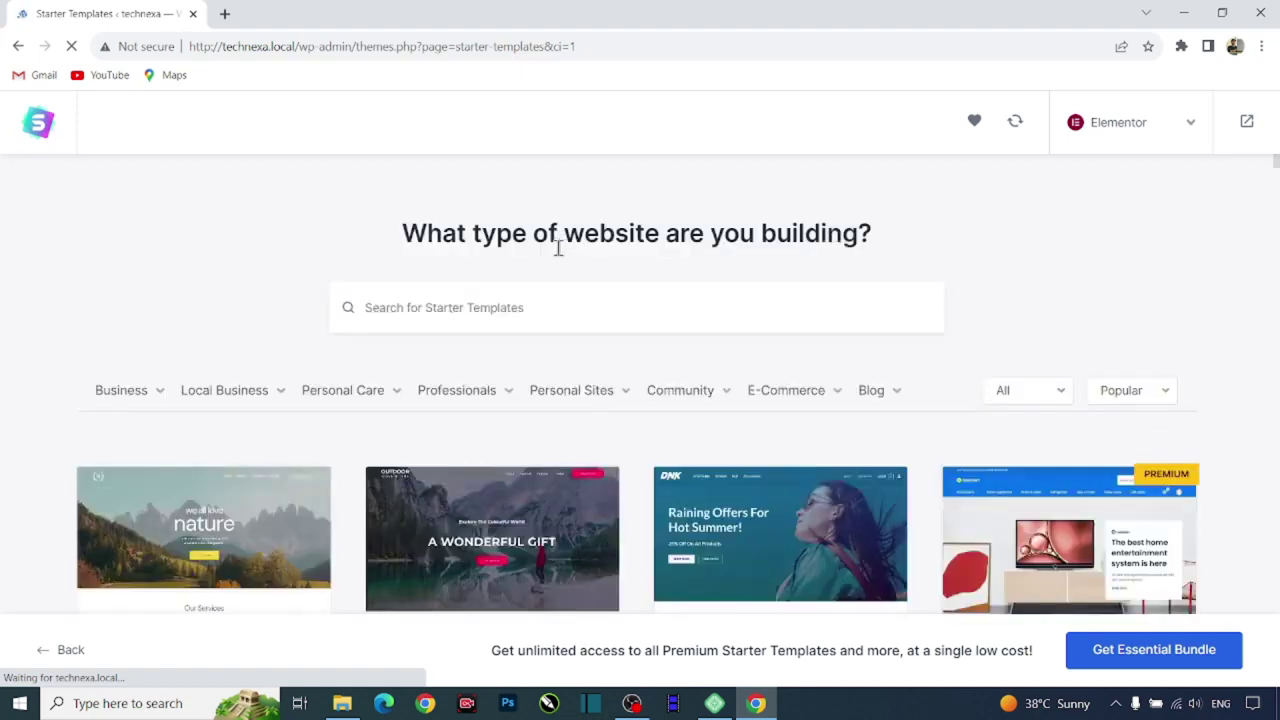
Look through the available Elementor starter templates, comparing the free and premium designs.
scroll(522, 405, "down", 3)
scroll(470, 457, "down", 2)
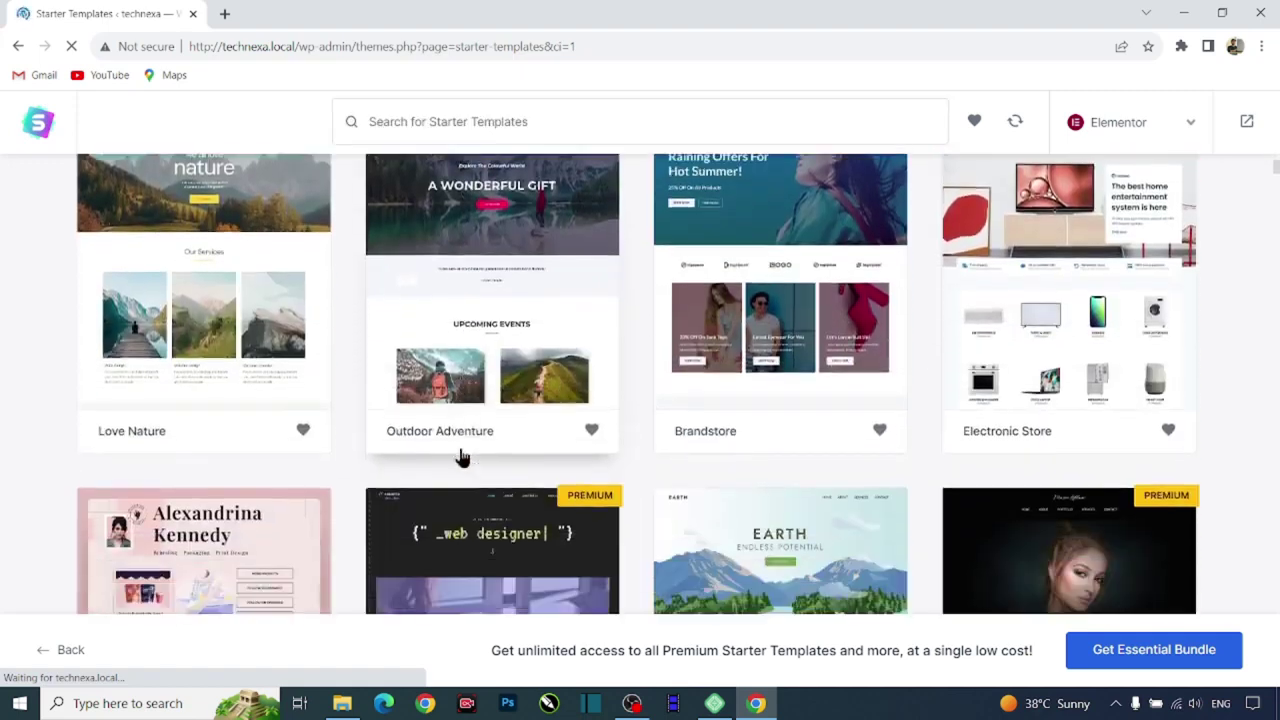
scroll(457, 457, "up", 5)
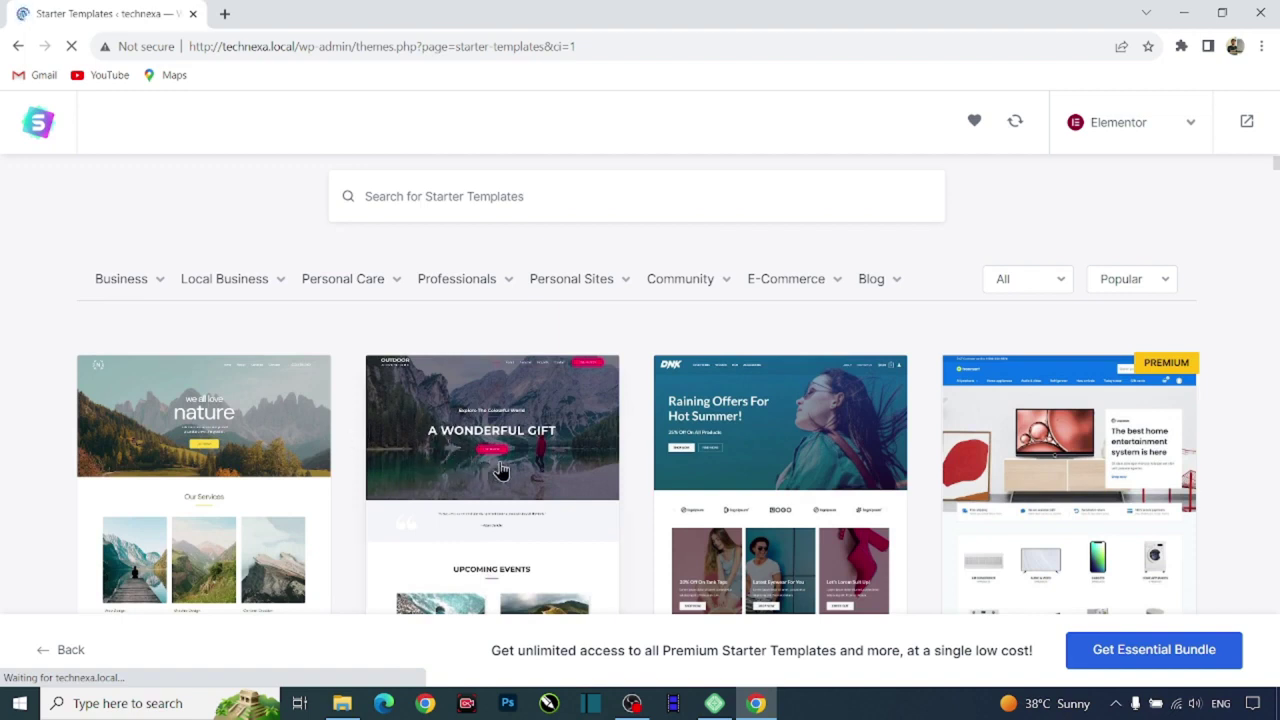
scroll(508, 458, "down", 3)
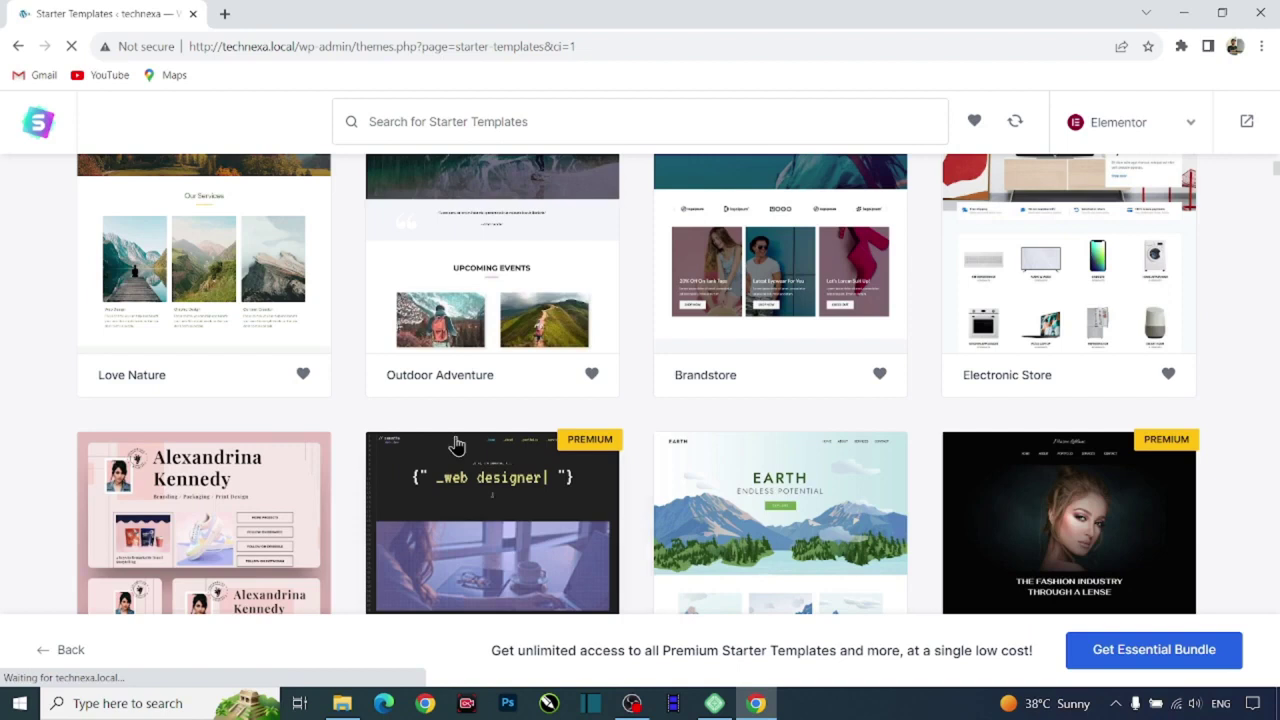
scroll(452, 442, "up", 2)
scroll(517, 440, "down", 3)
scroll(554, 429, "up", 1)
scroll(555, 425, "down", 1)
scroll(555, 425, "down", 6)
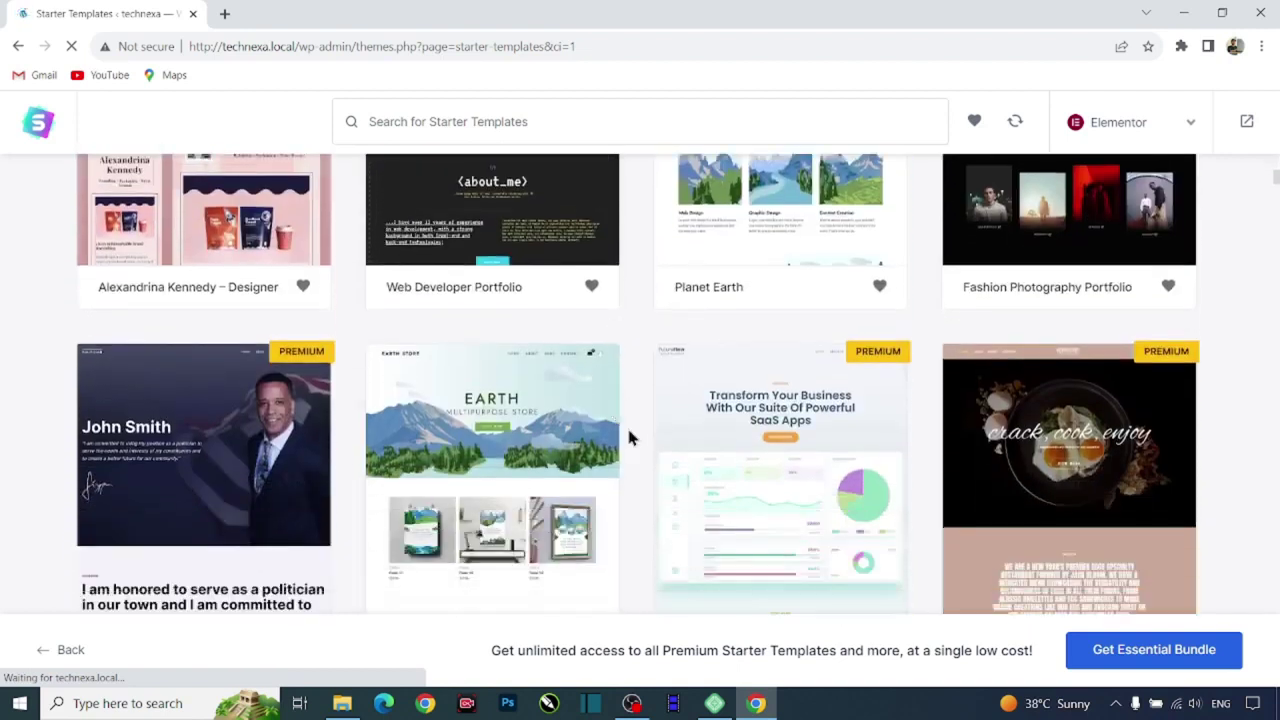
scroll(491, 409, "up", 4)
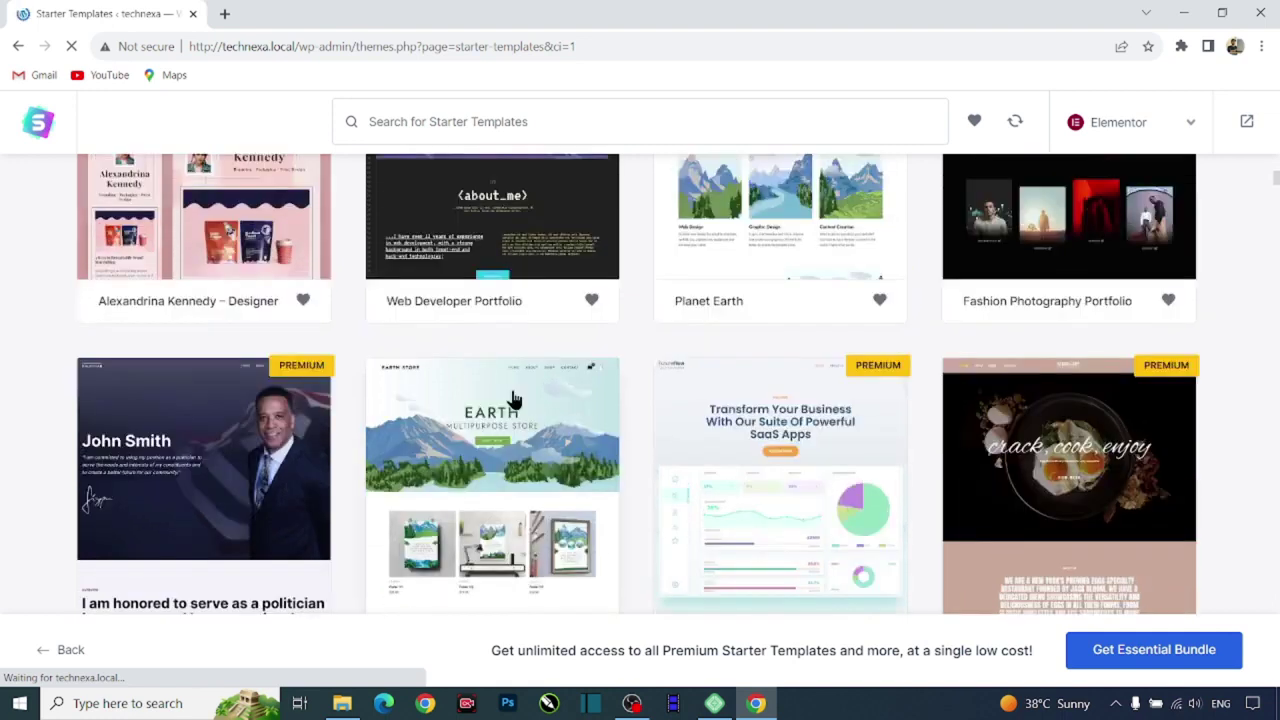
Select the Outdoor Adventure template for the website.
scroll(513, 360, "up", 5)
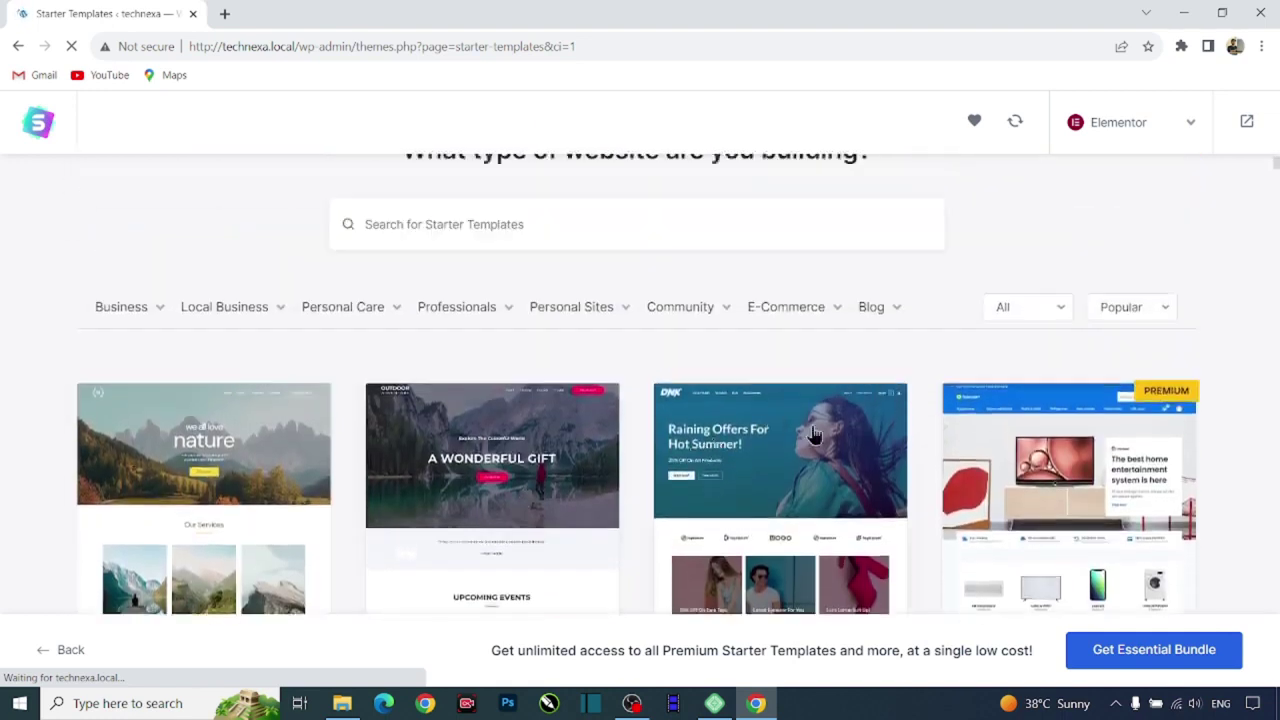
scroll(491, 481, "down", 1)
left_click(469, 337)
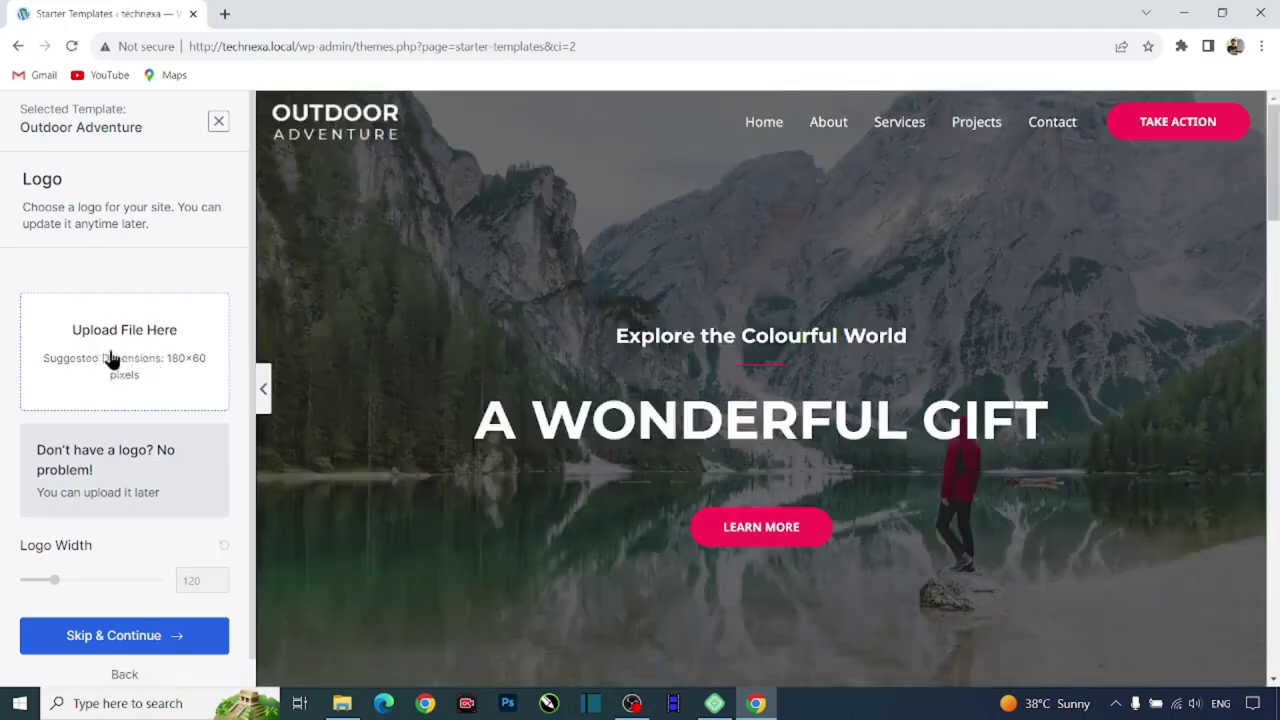
Upload tech-nexa-logo-b from Downloads as the site logo, widen it to about 218, and continue to the colours and fonts.
left_click(112, 356)
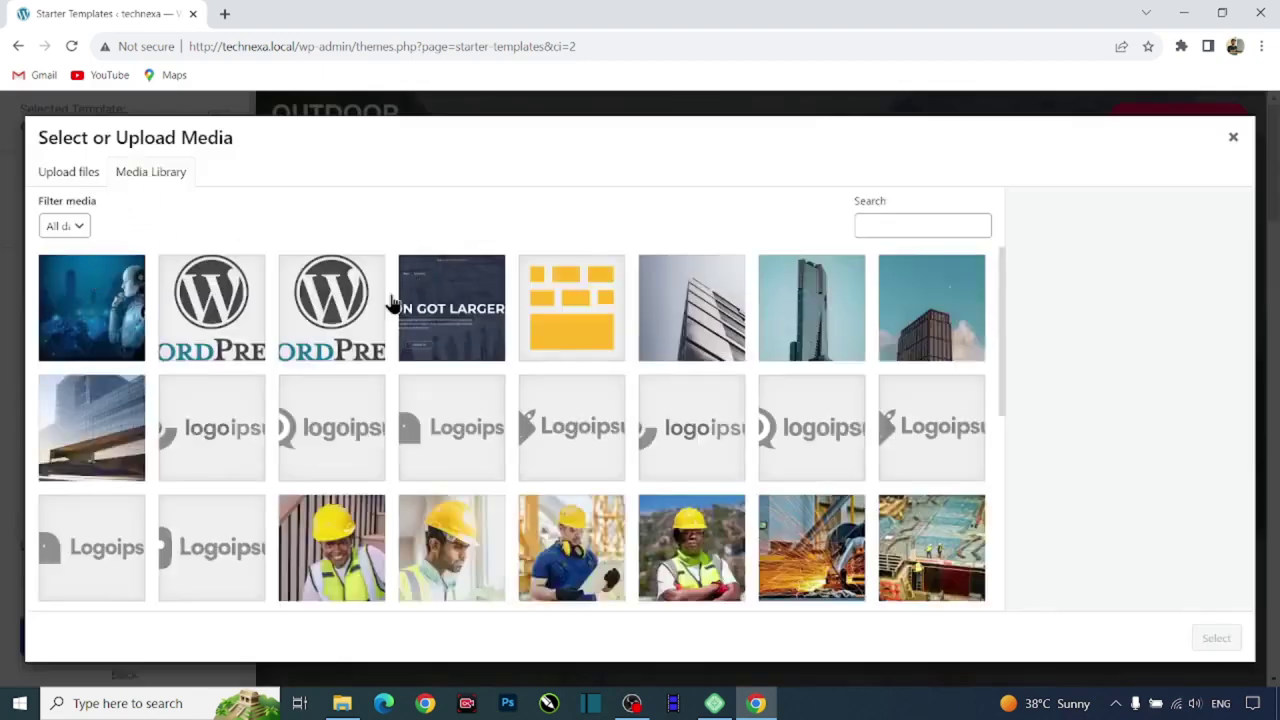
left_click(83, 180)
left_click(655, 410)
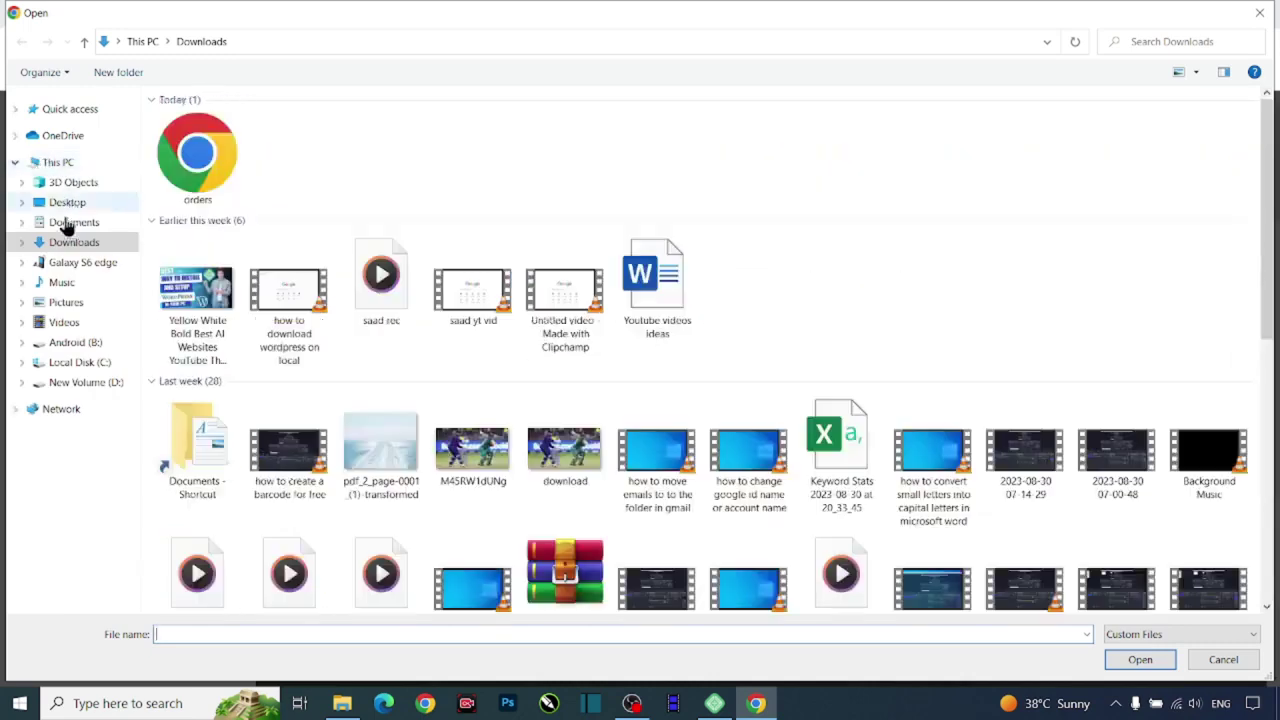
scroll(464, 470, "down", 3)
scroll(464, 470, "down", 3)
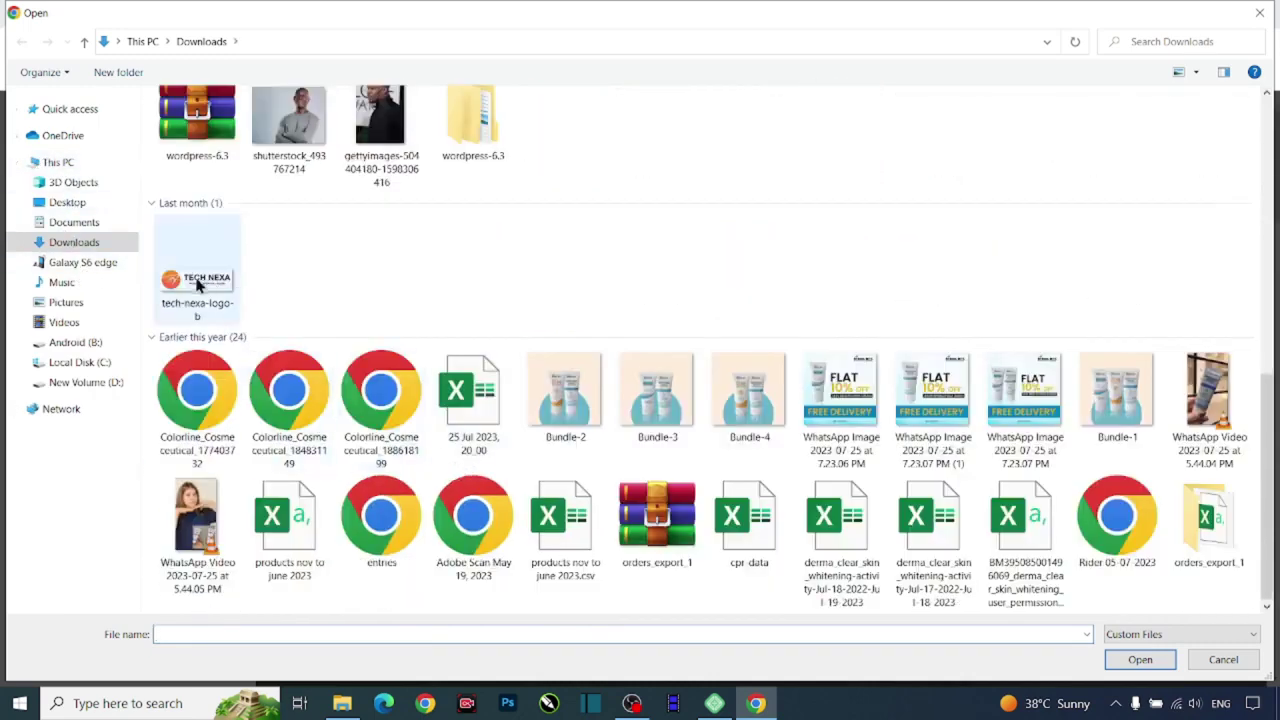
double_click(200, 286)
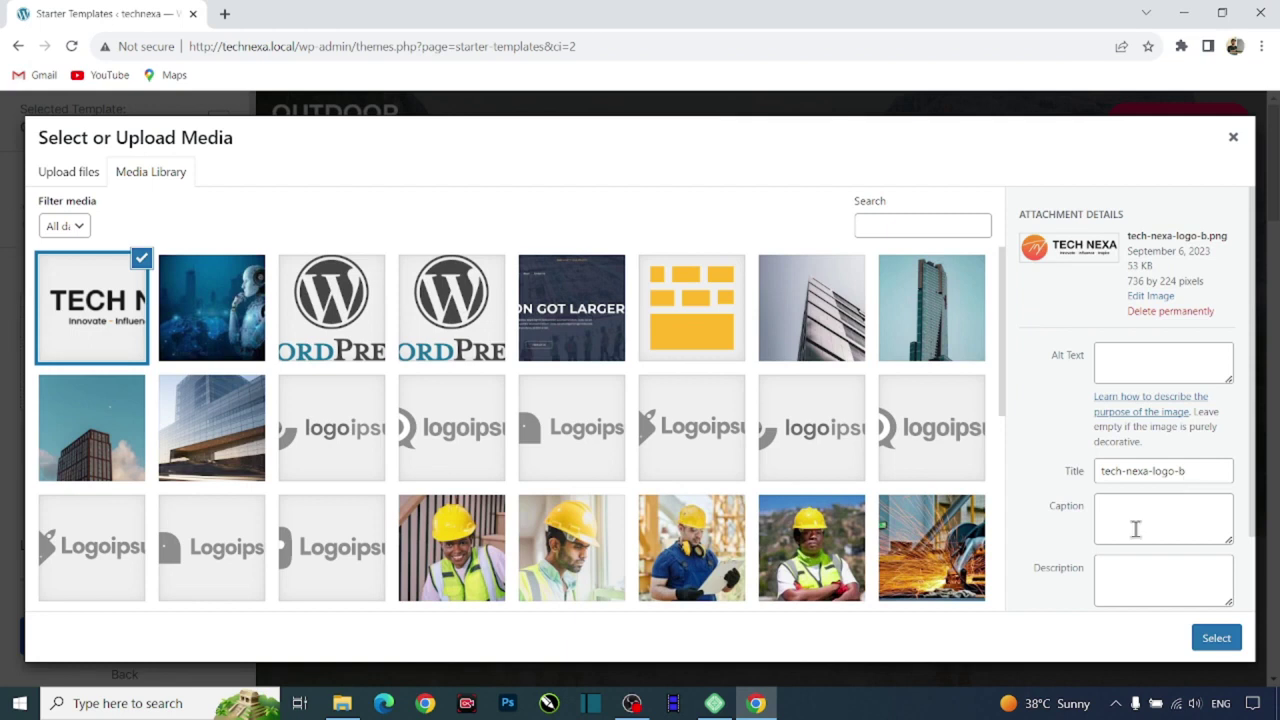
left_click(1213, 641)
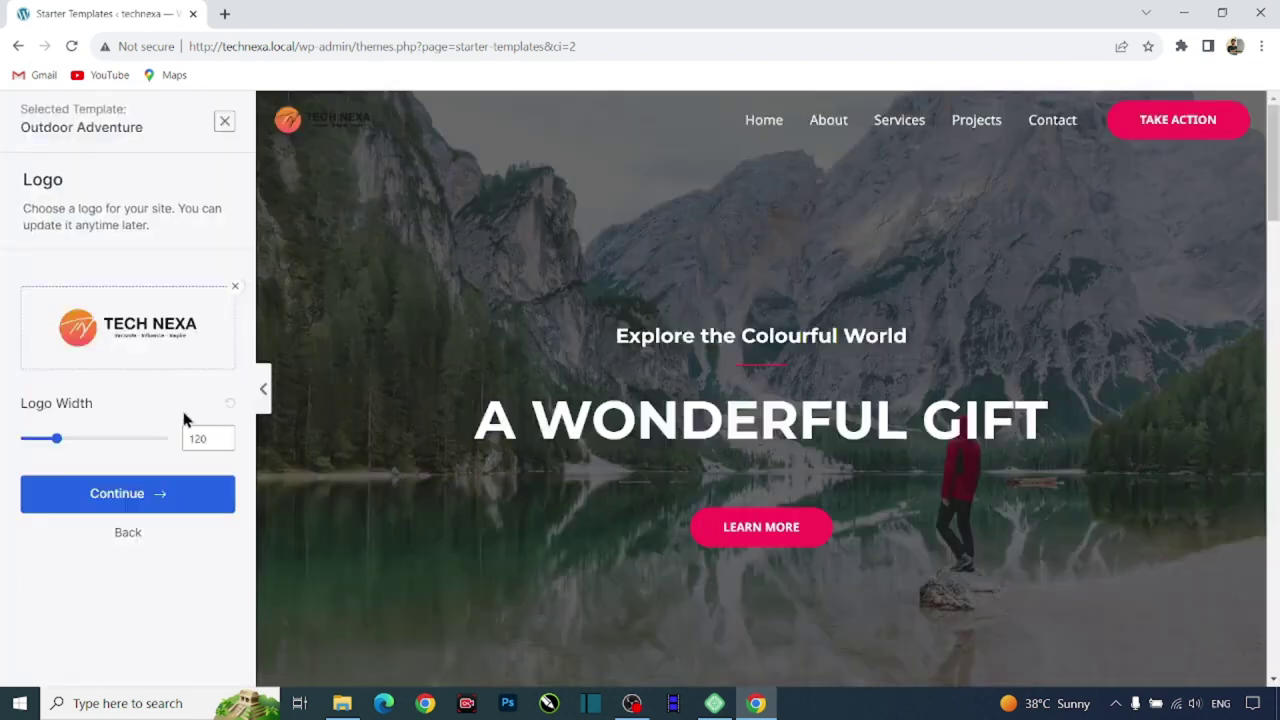
left_click_drag(60, 444, 85, 450)
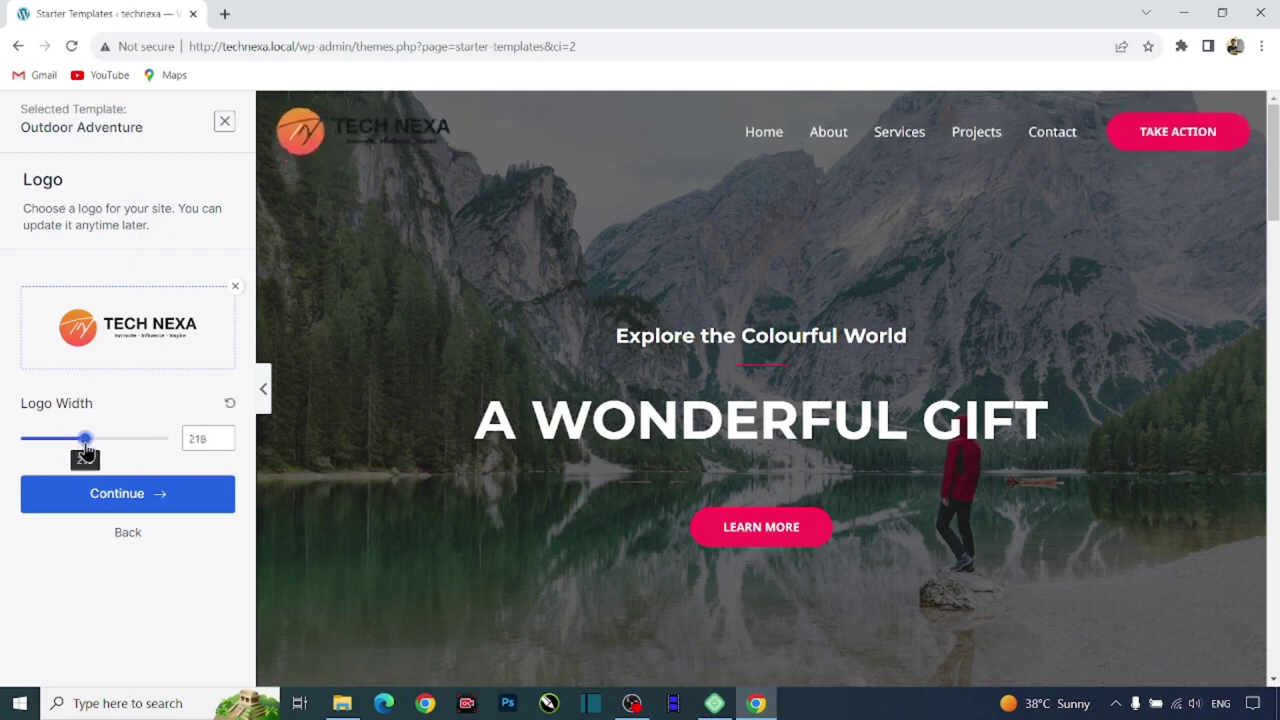
left_click(132, 500)
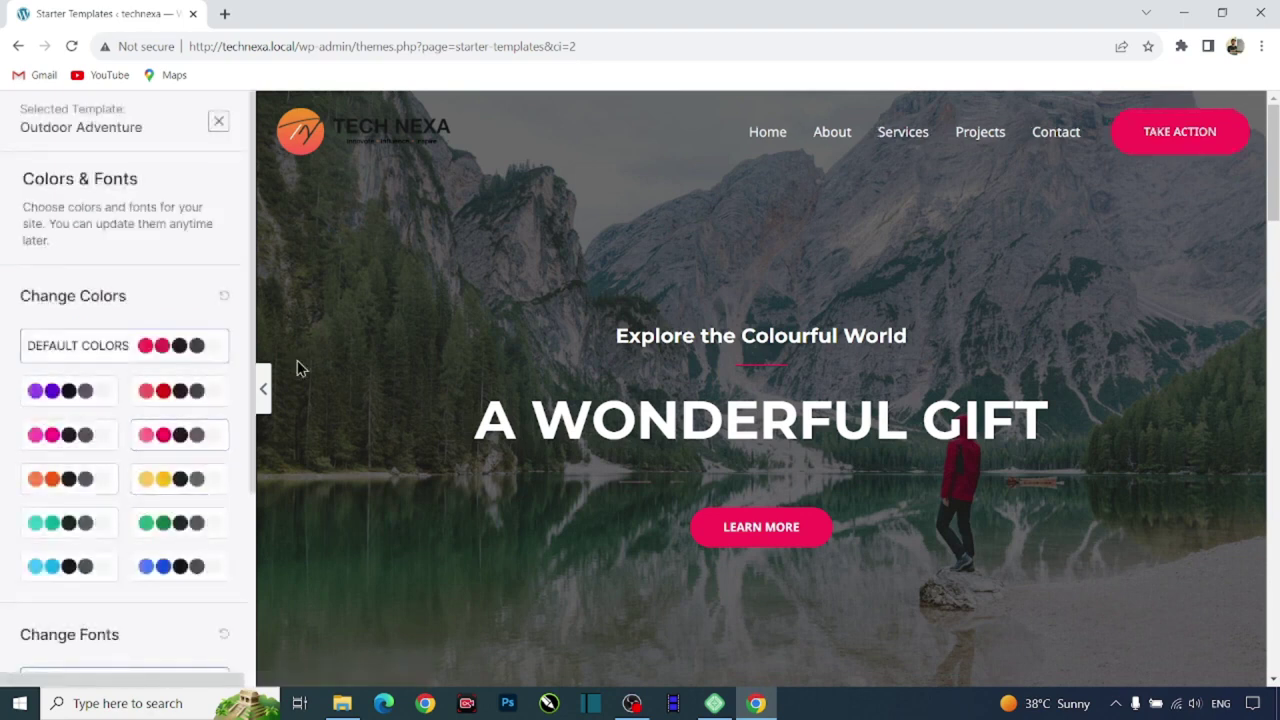
Try the orange and magenta colour palettes, and apply the green palette to the template.
left_click(80, 483)
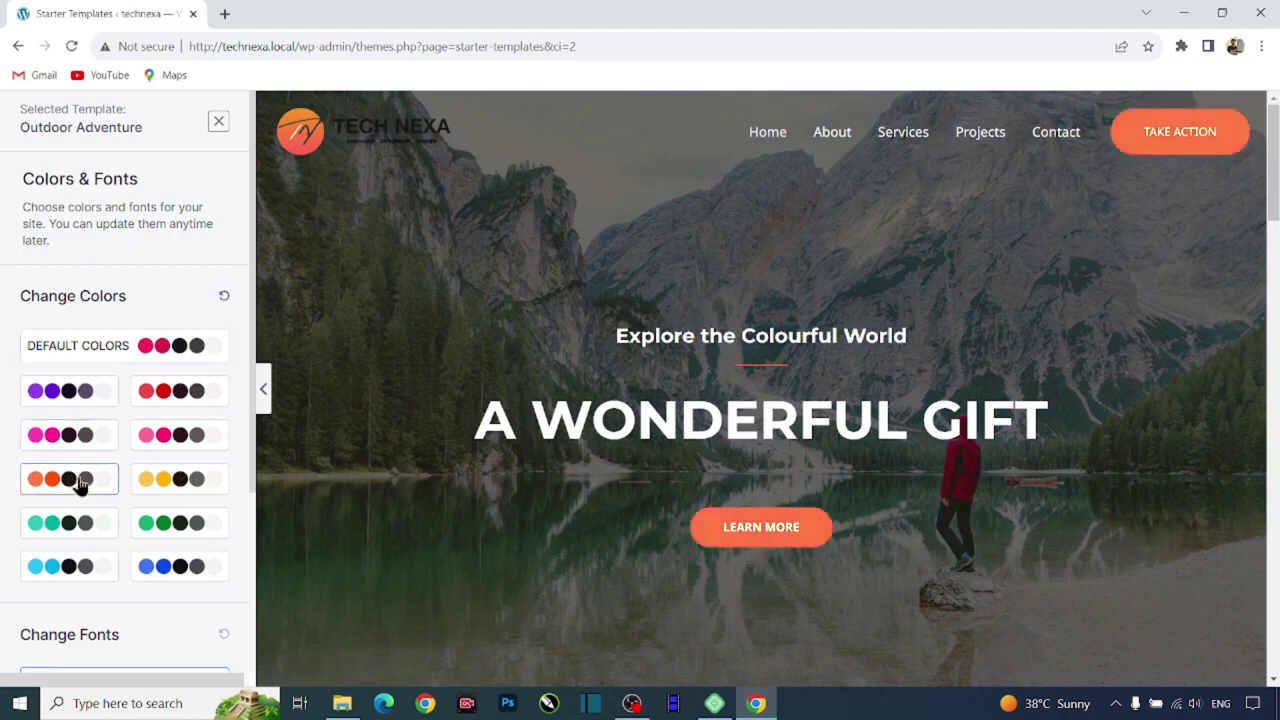
left_click(69, 434)
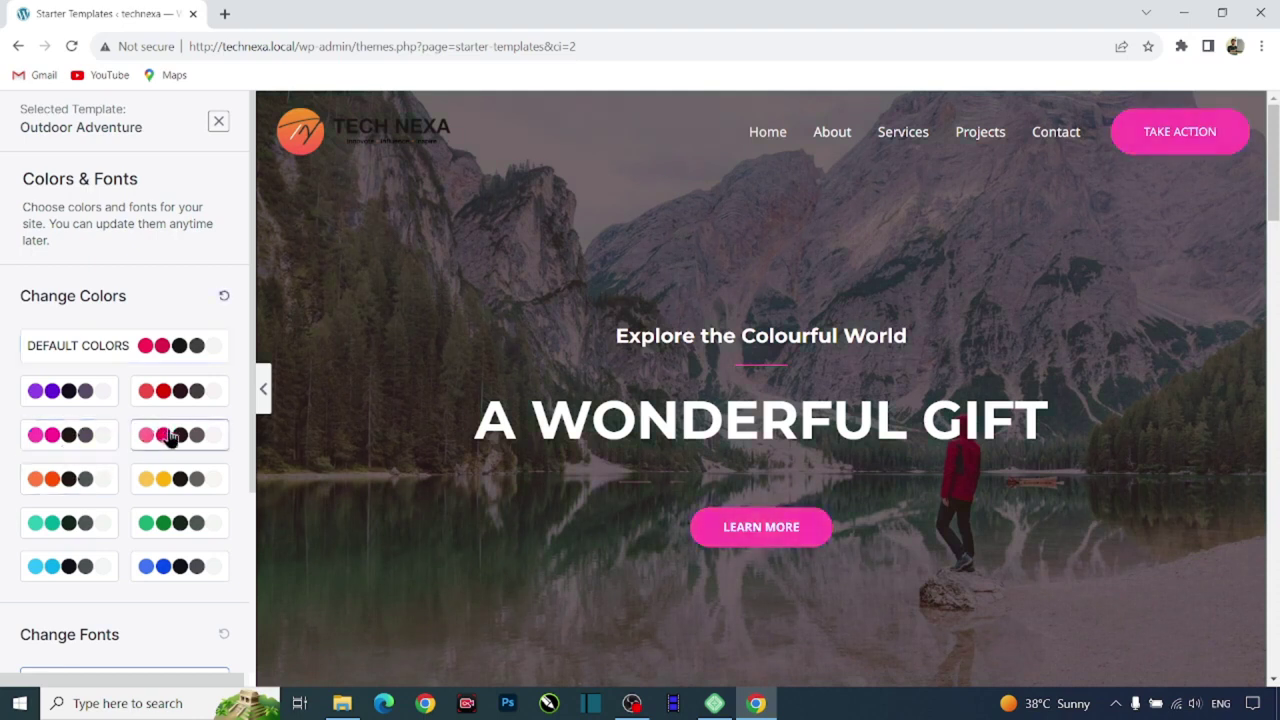
left_click(180, 520)
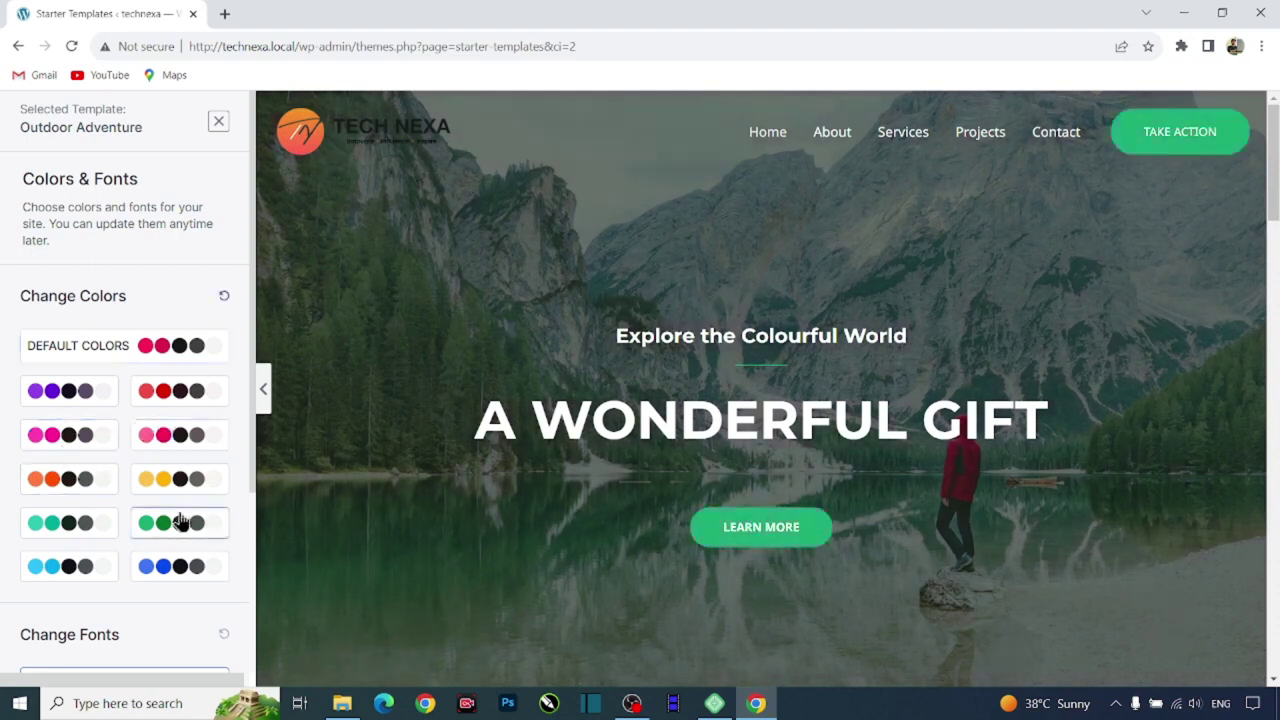
Try the Poppins / Lato fonts, apply the fourth preset font pairing instead, and continue to the import options.
scroll(106, 590, "down", 3)
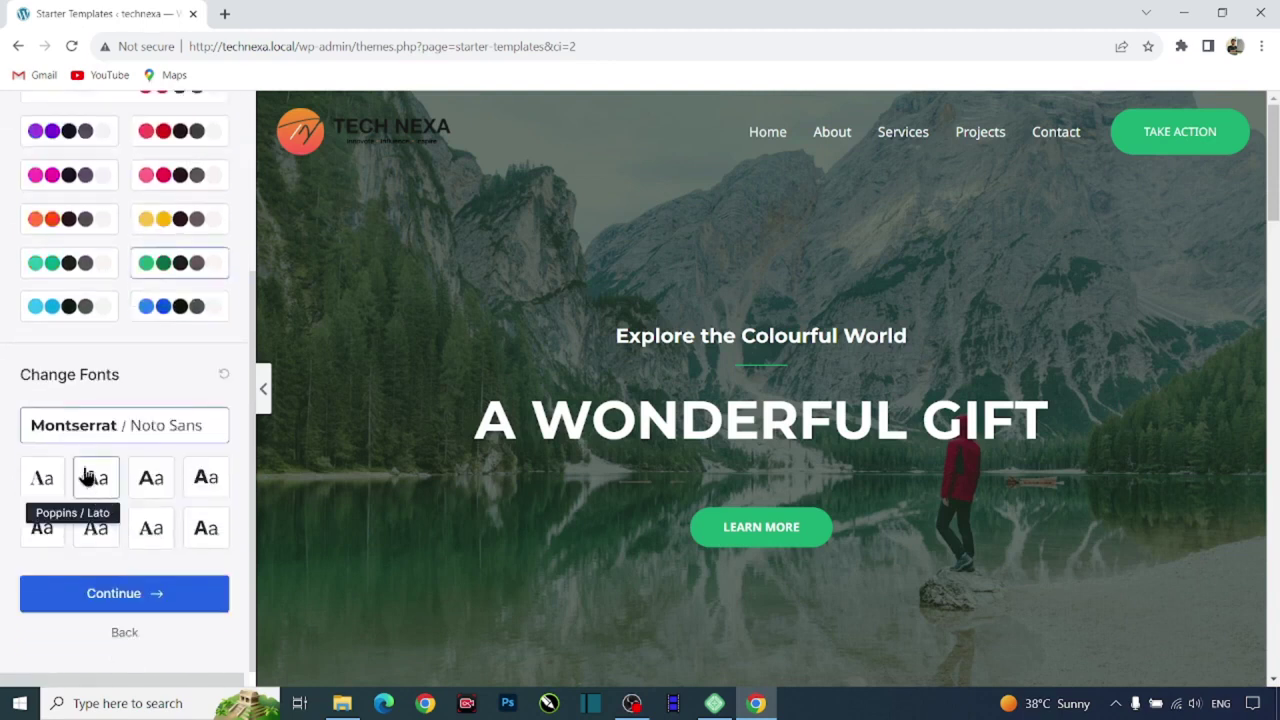
left_click(88, 482)
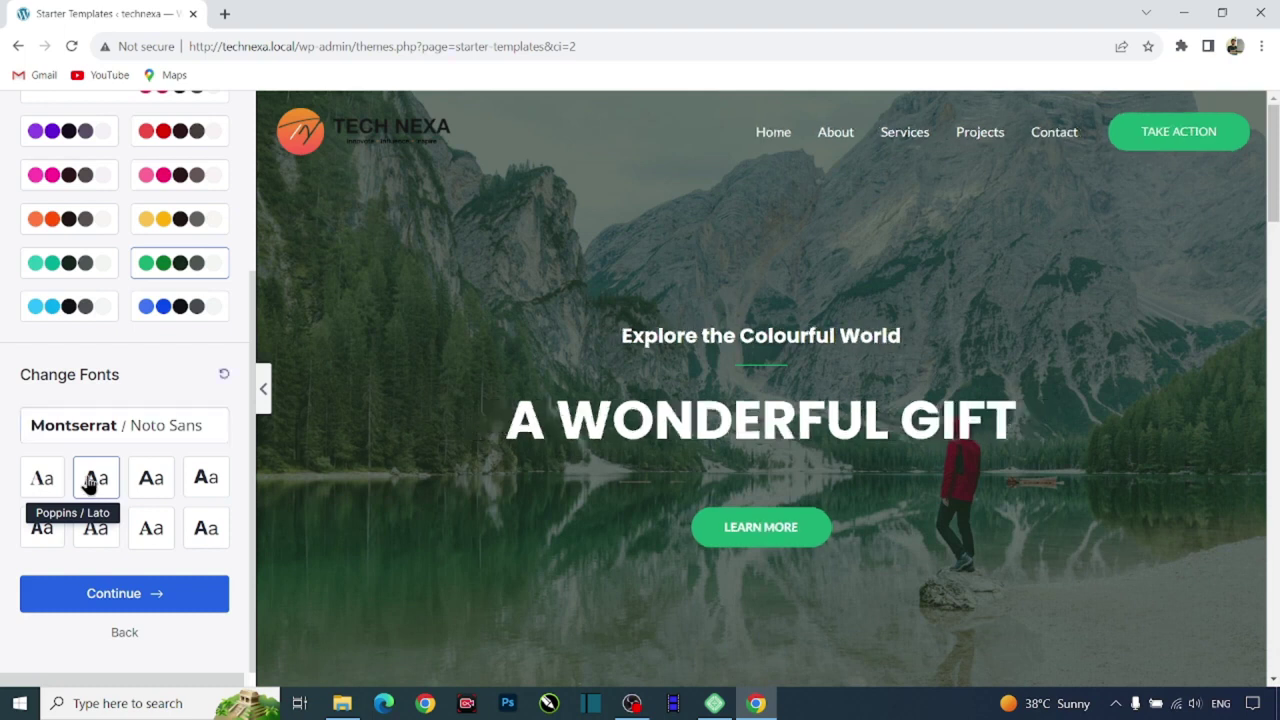
left_click(205, 480)
left_click(155, 600)
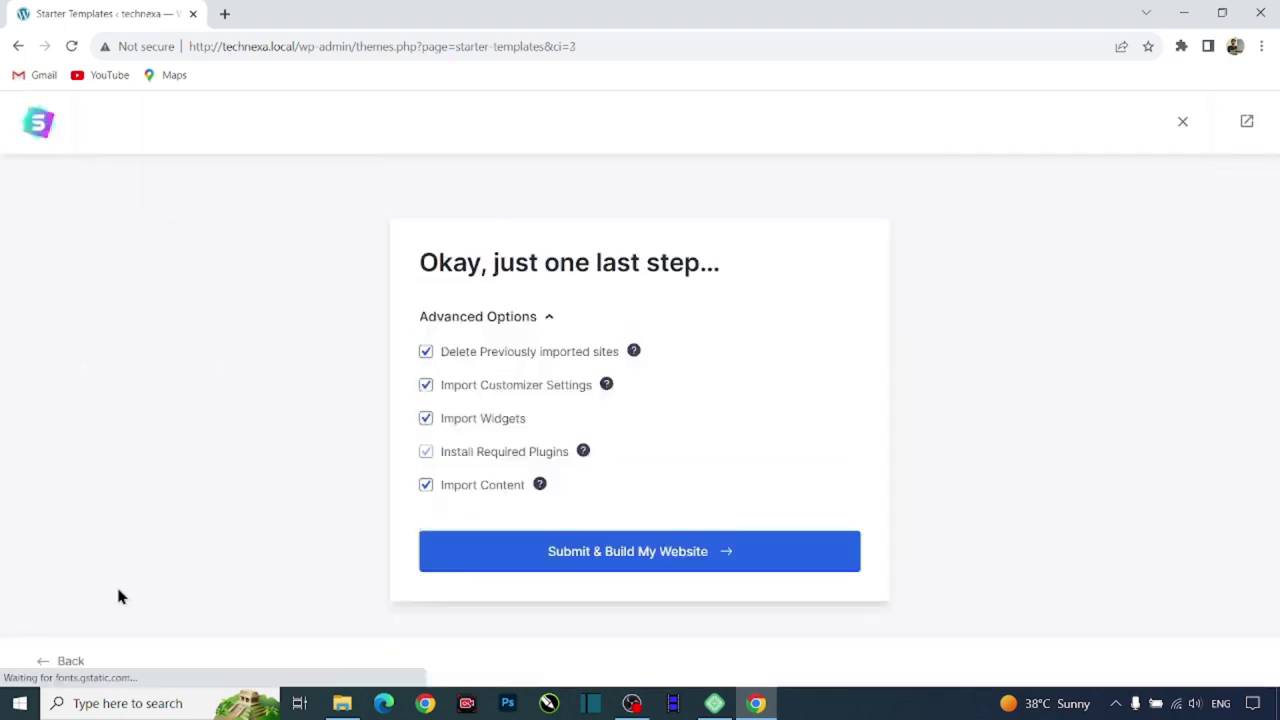
Build the website with all the import options enabled, and view the finished technexa home page.
left_click(683, 556)
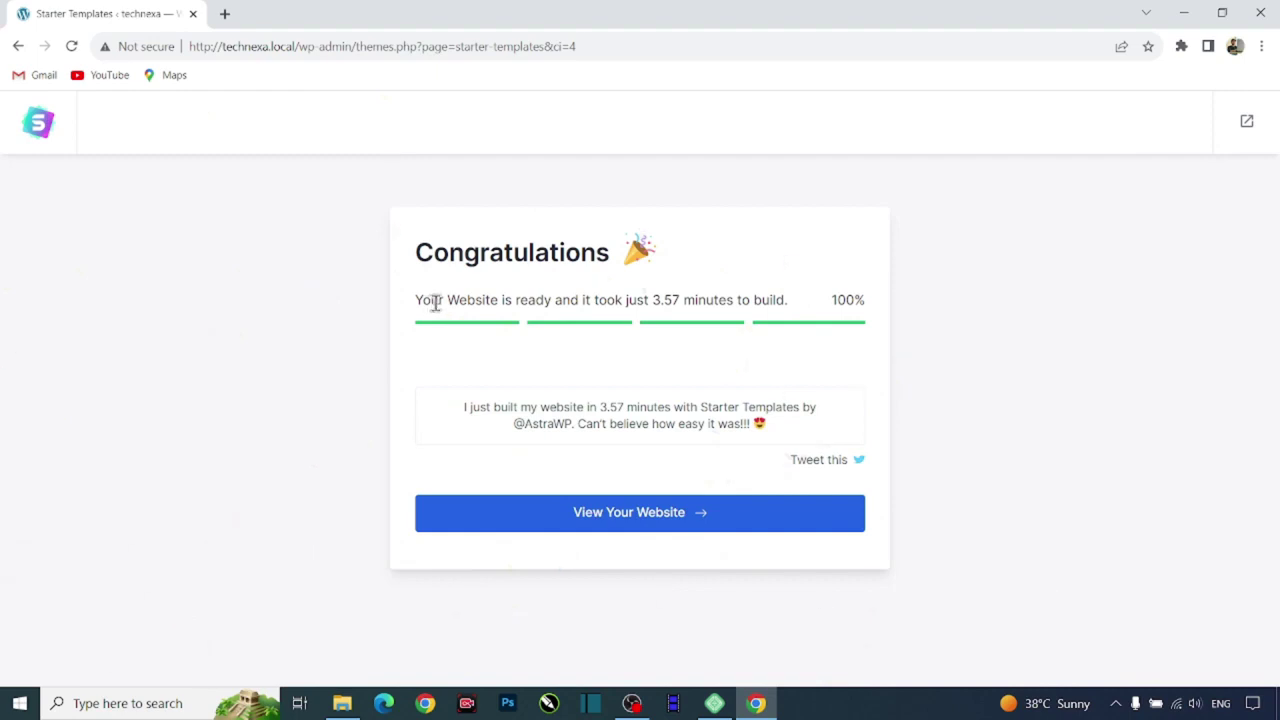
left_click(592, 510)
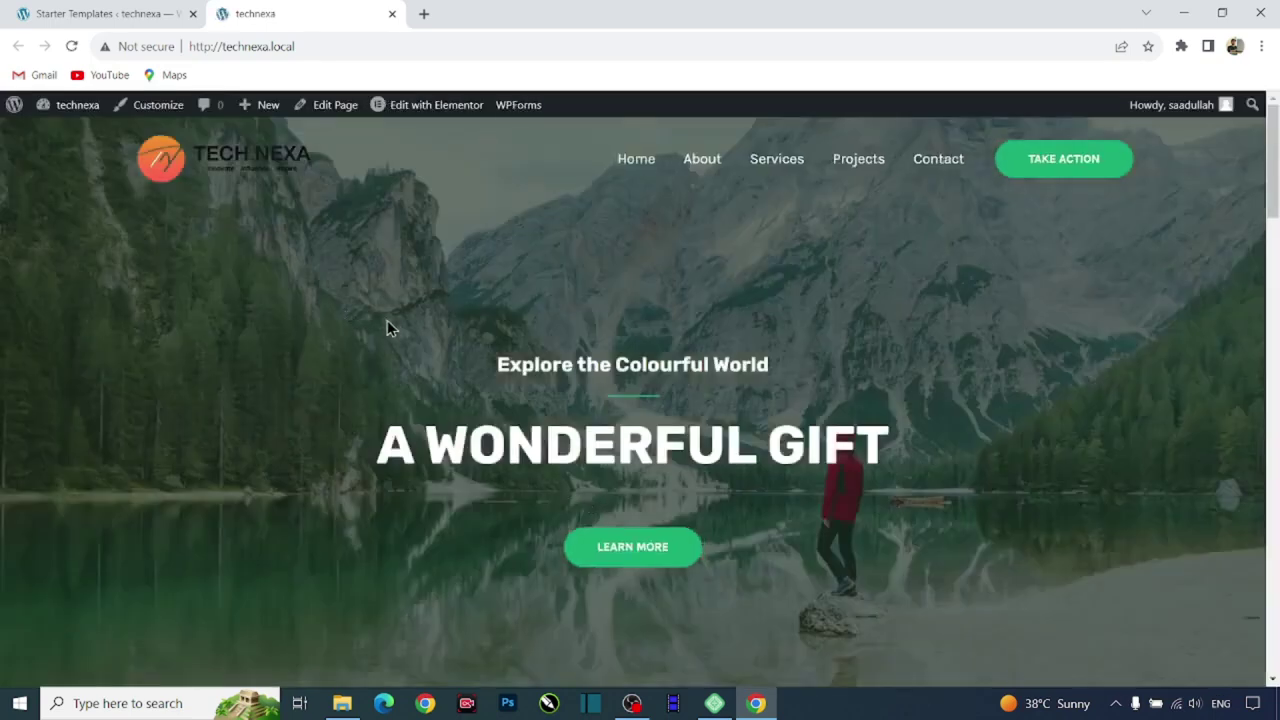
scroll(388, 326, "down", 5)
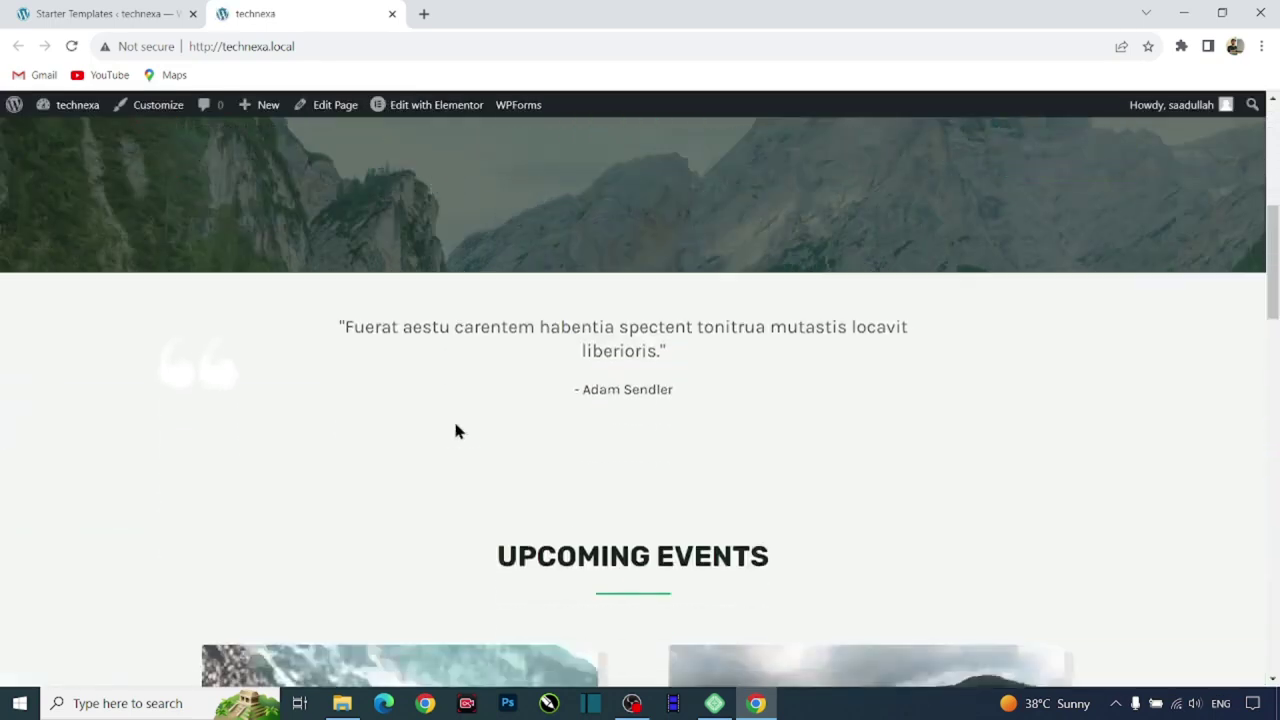
Review the home page down to its footer, open it for editing with Elementor, and dismiss the What's New announcements.
scroll(455, 431, "down", 5)
scroll(459, 454, "down", 10)
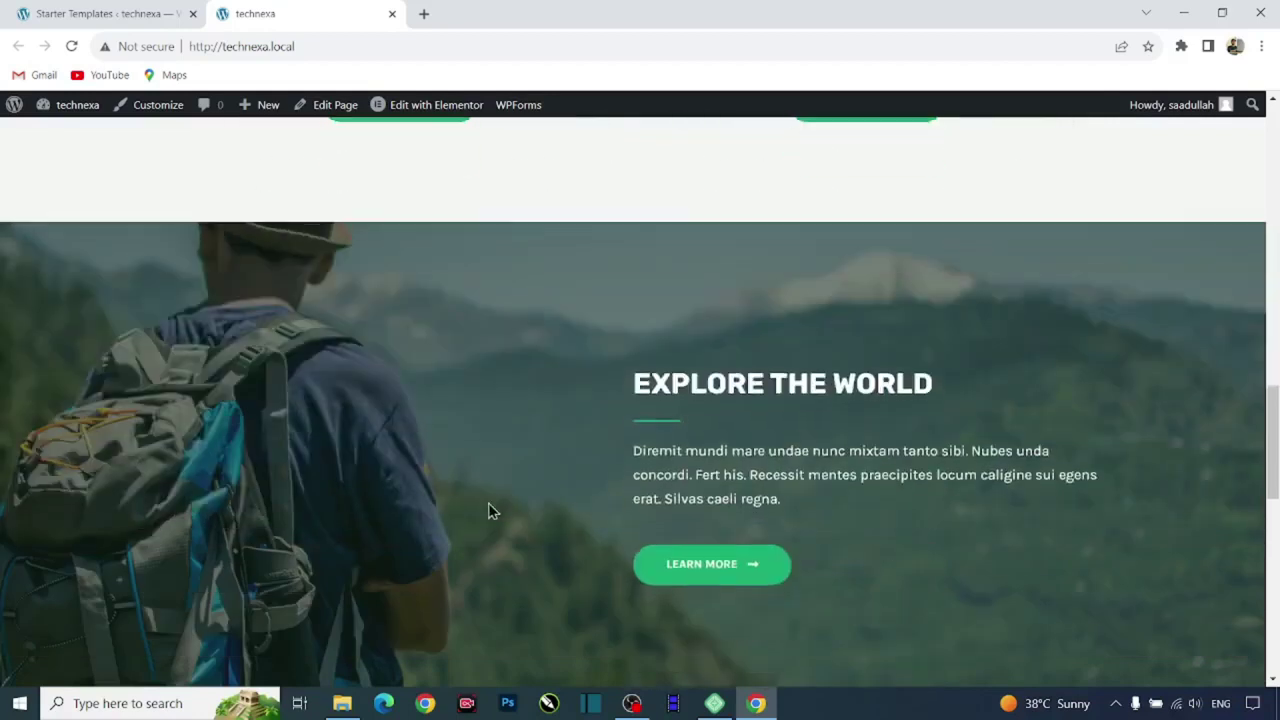
scroll(500, 510, "down", 2)
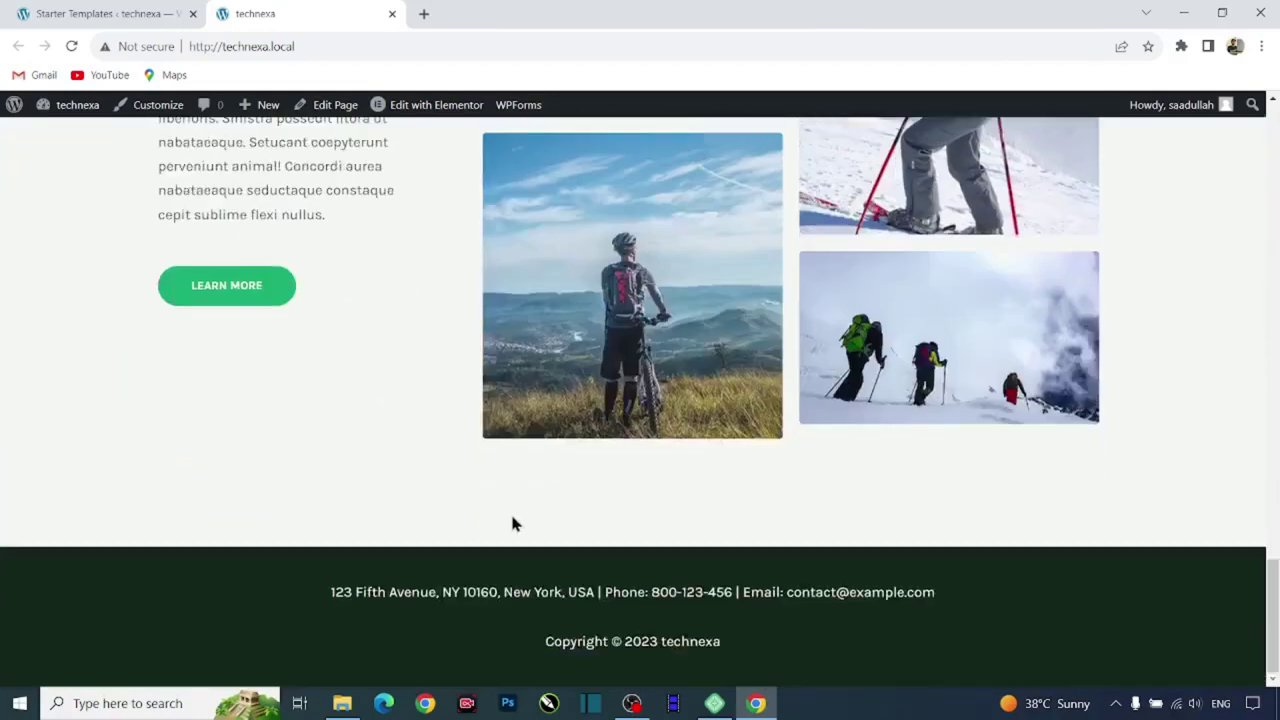
left_click_drag(1273, 628, 1272, 165)
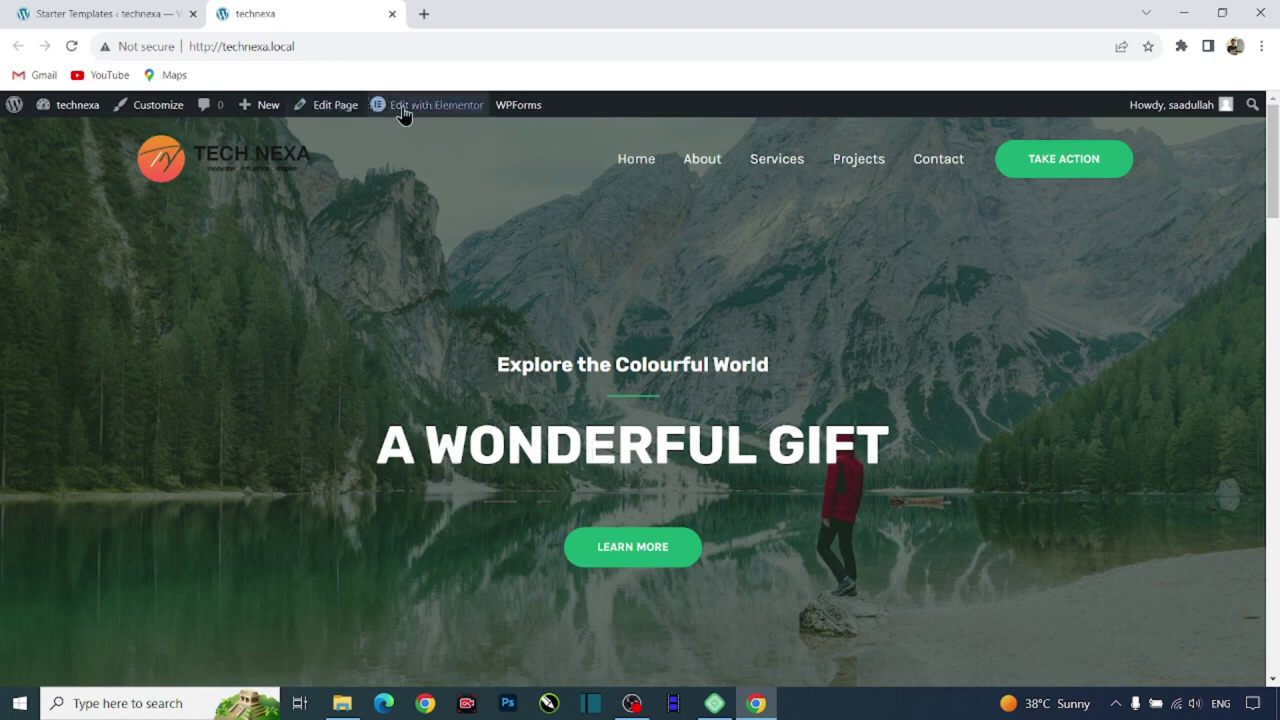
mouse_move(408, 117)
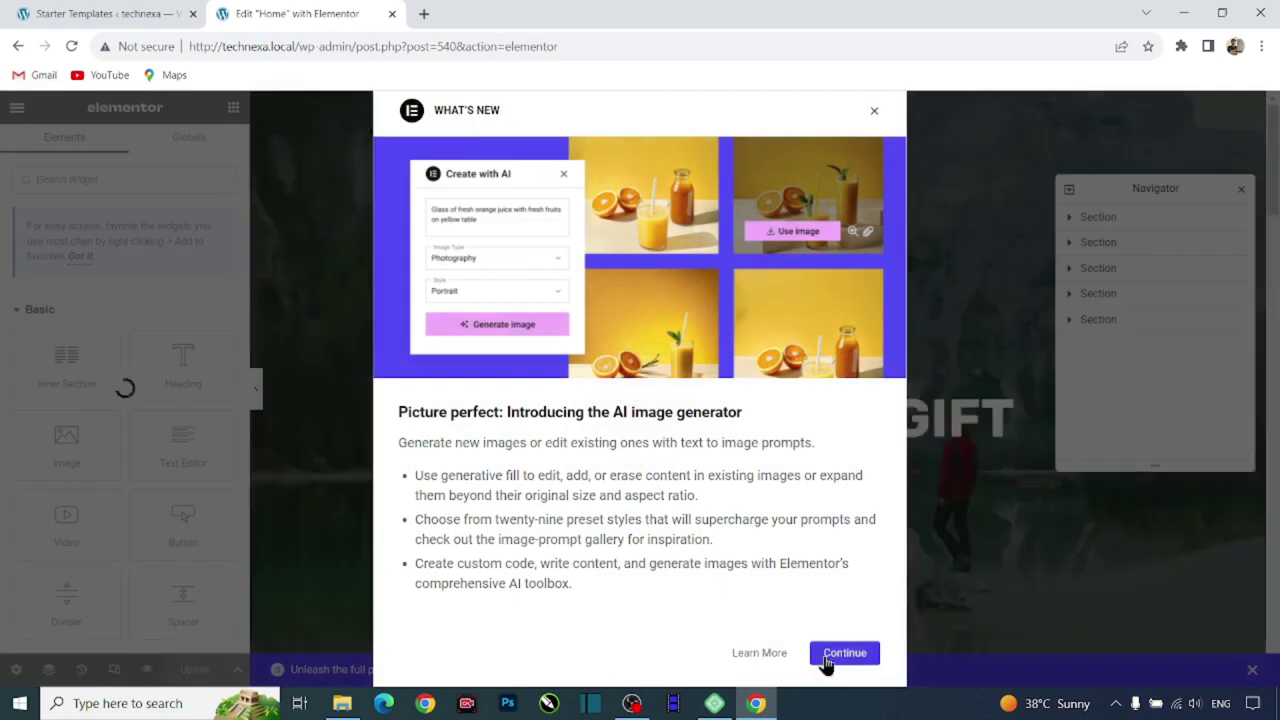
left_click(829, 658)
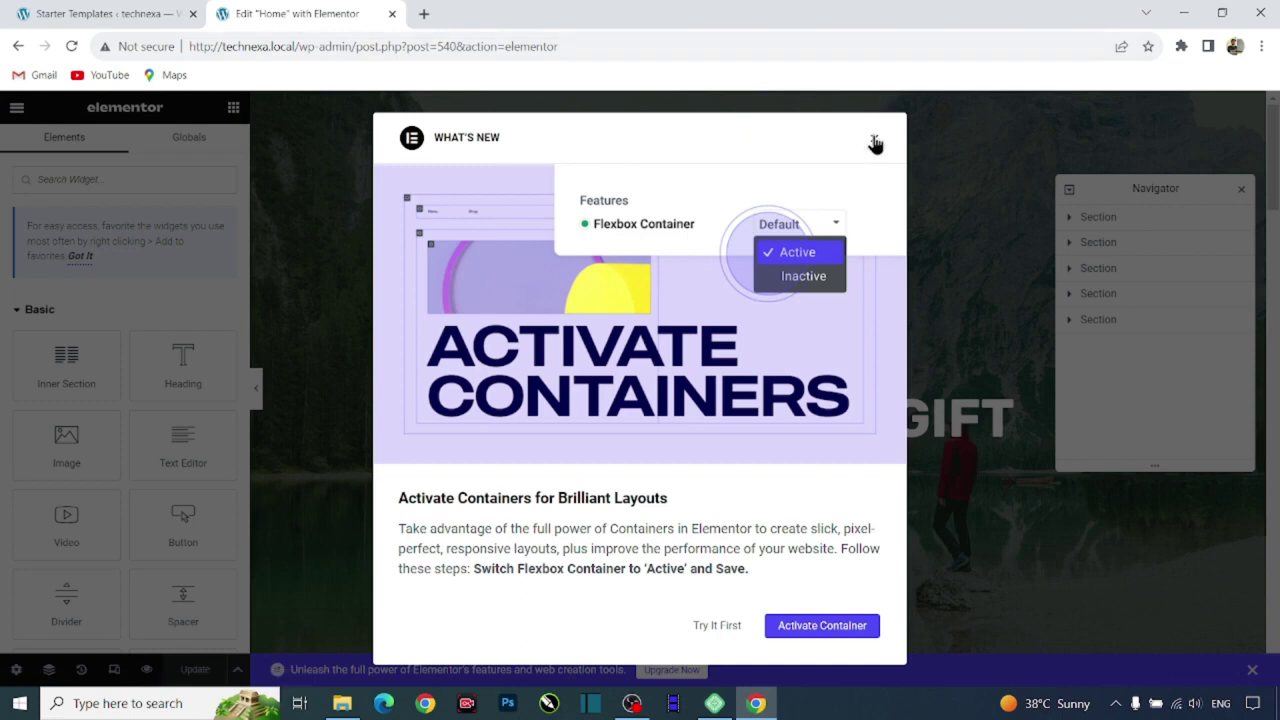
left_click(874, 142)
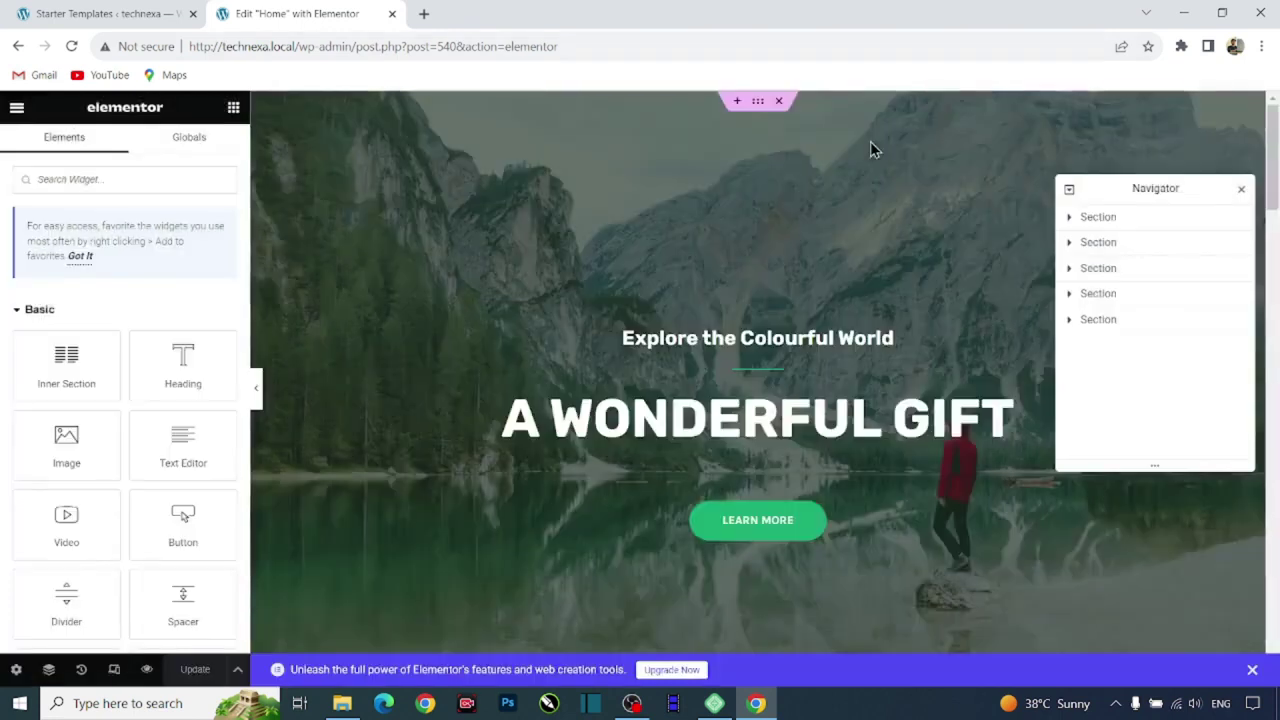
Try adding a heading widget in a new section at the end of the home page, and remove it again.
left_click(166, 368)
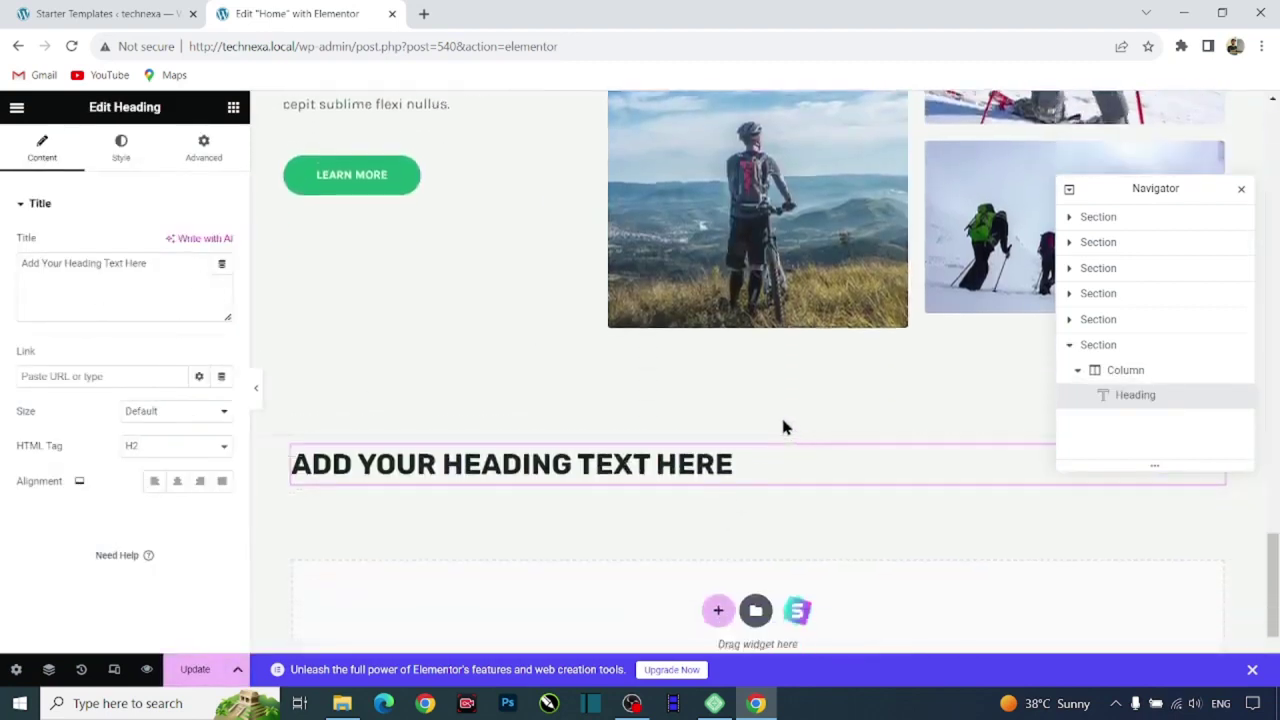
left_click(778, 423)
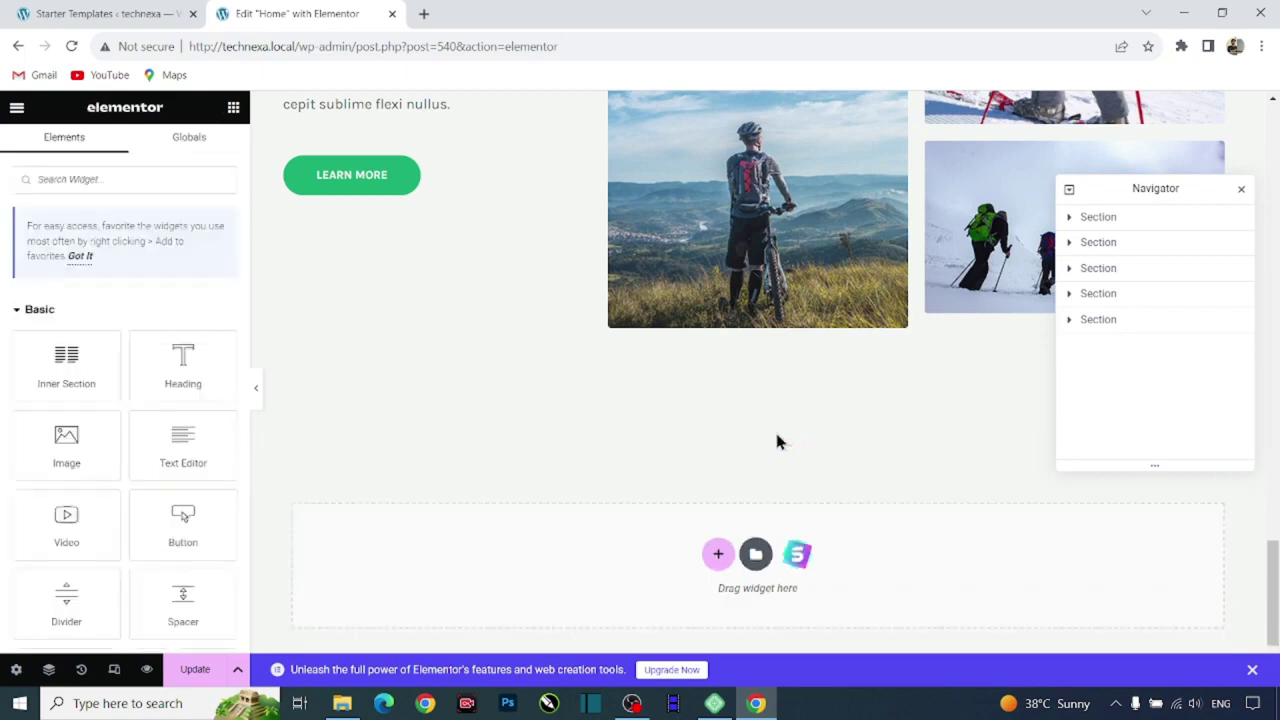
Replace the main hero heading "A Wonderful Gift" with "a tourism company".
scroll(557, 320, "up", 5)
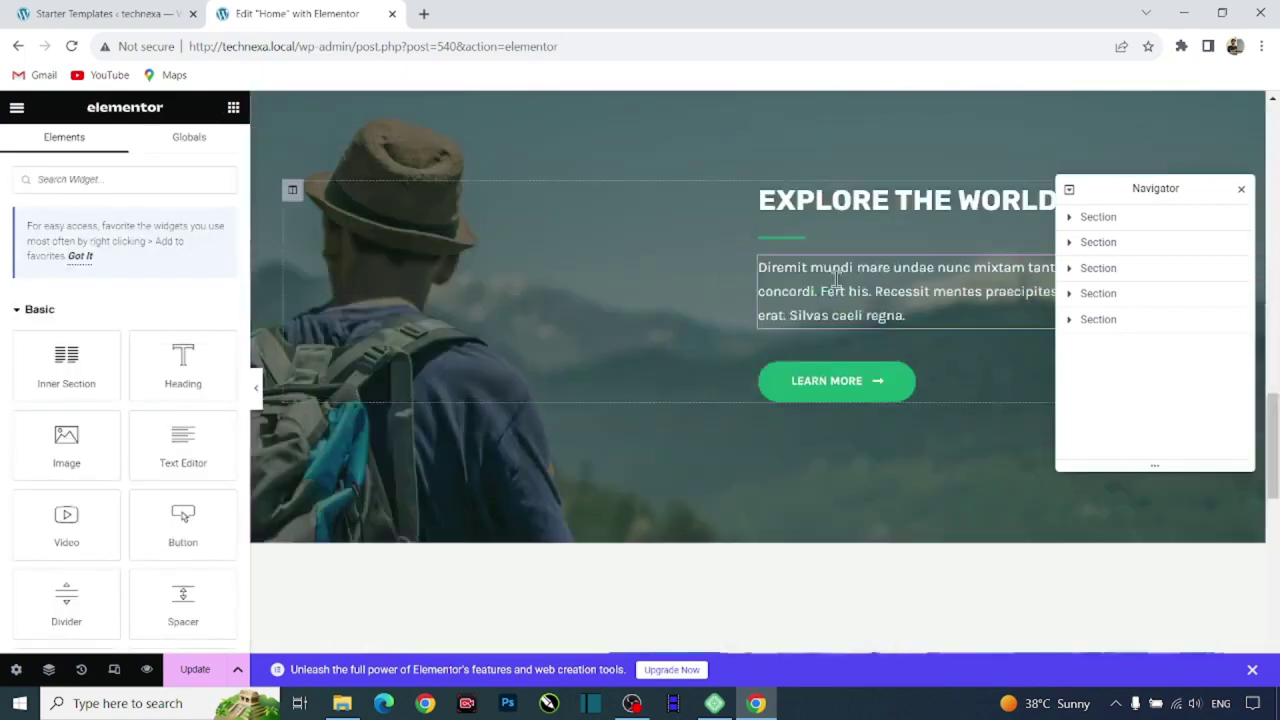
scroll(700, 400, "up", 5)
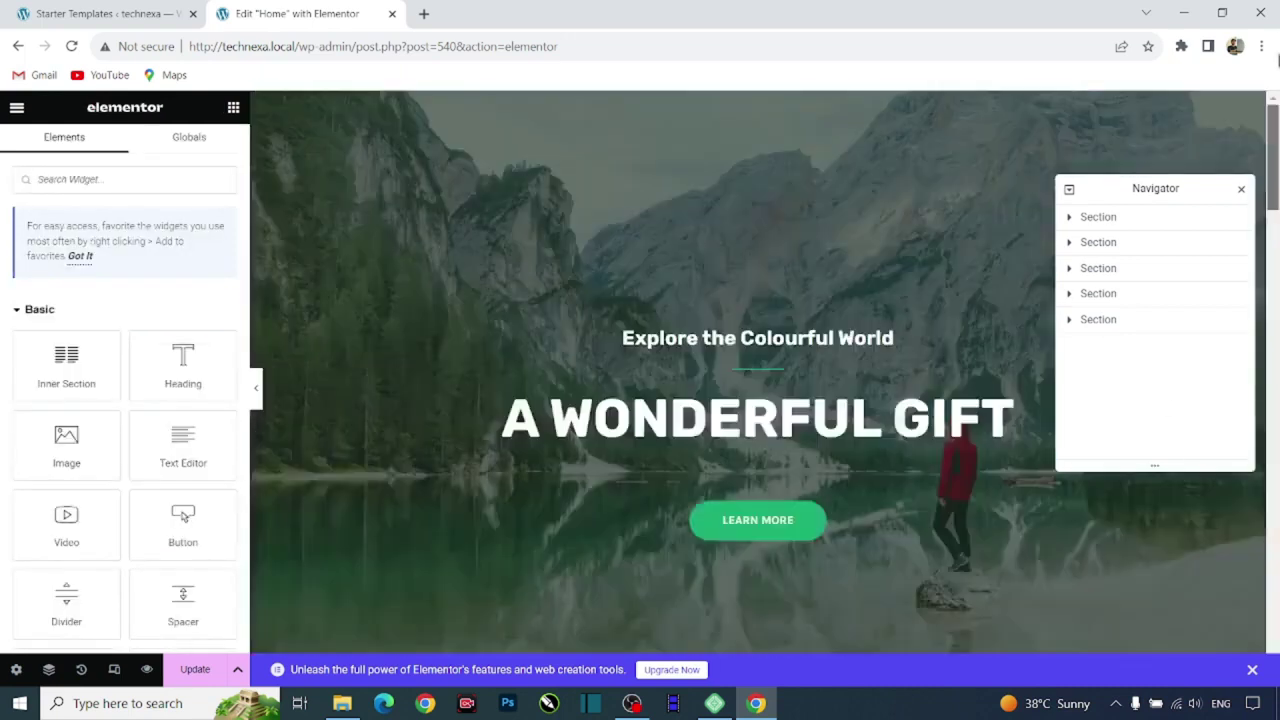
left_click(713, 420)
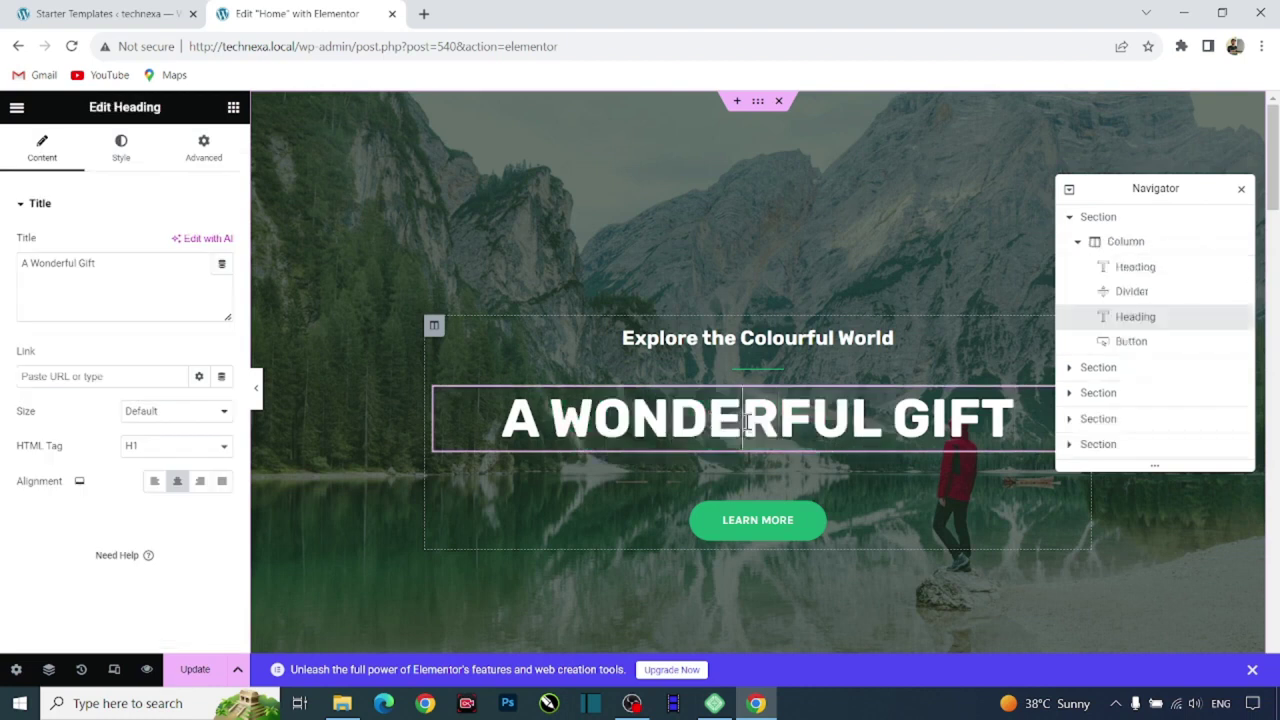
left_click(745, 420)
double_click(745, 420)
left_click(745, 420)
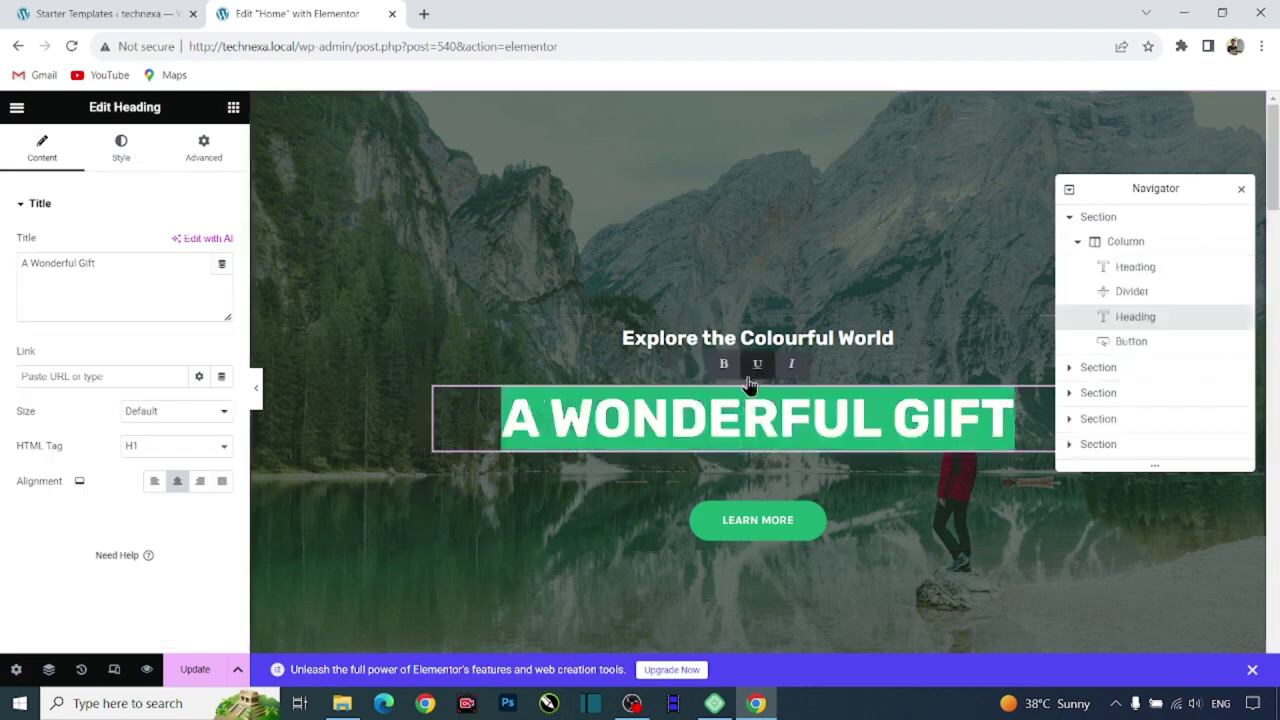
key("BackSpace")
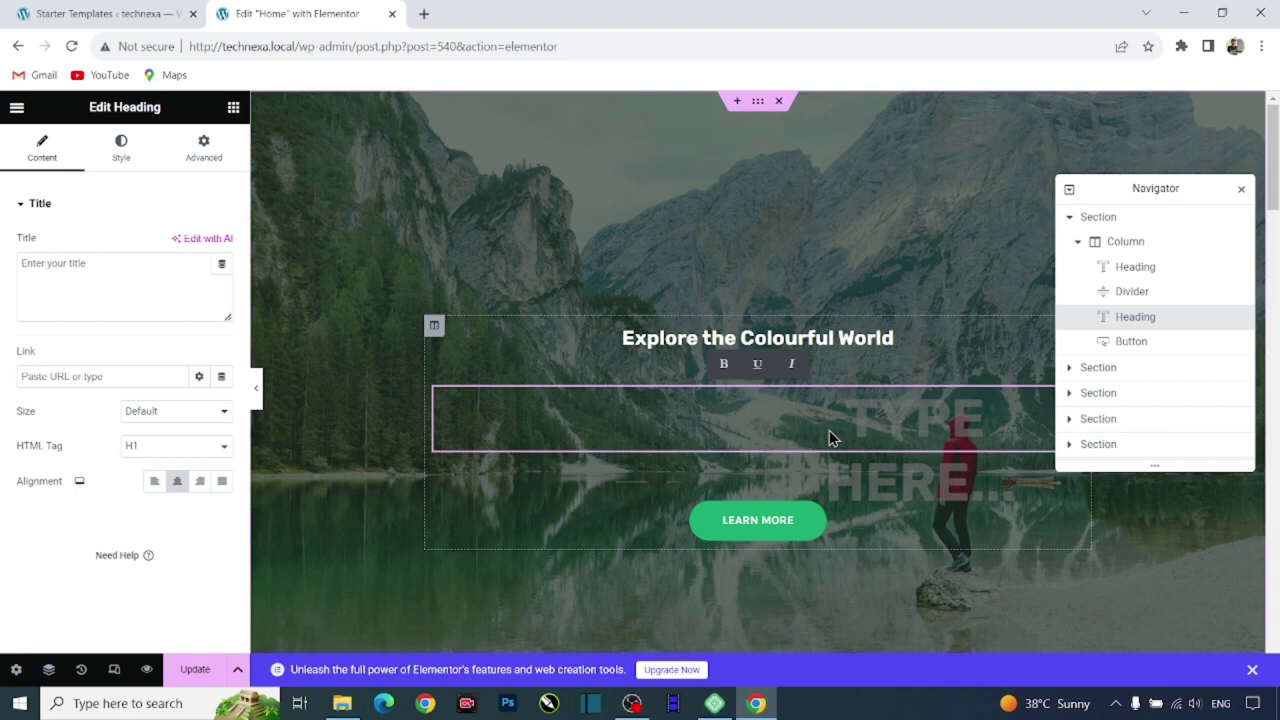
type("a")
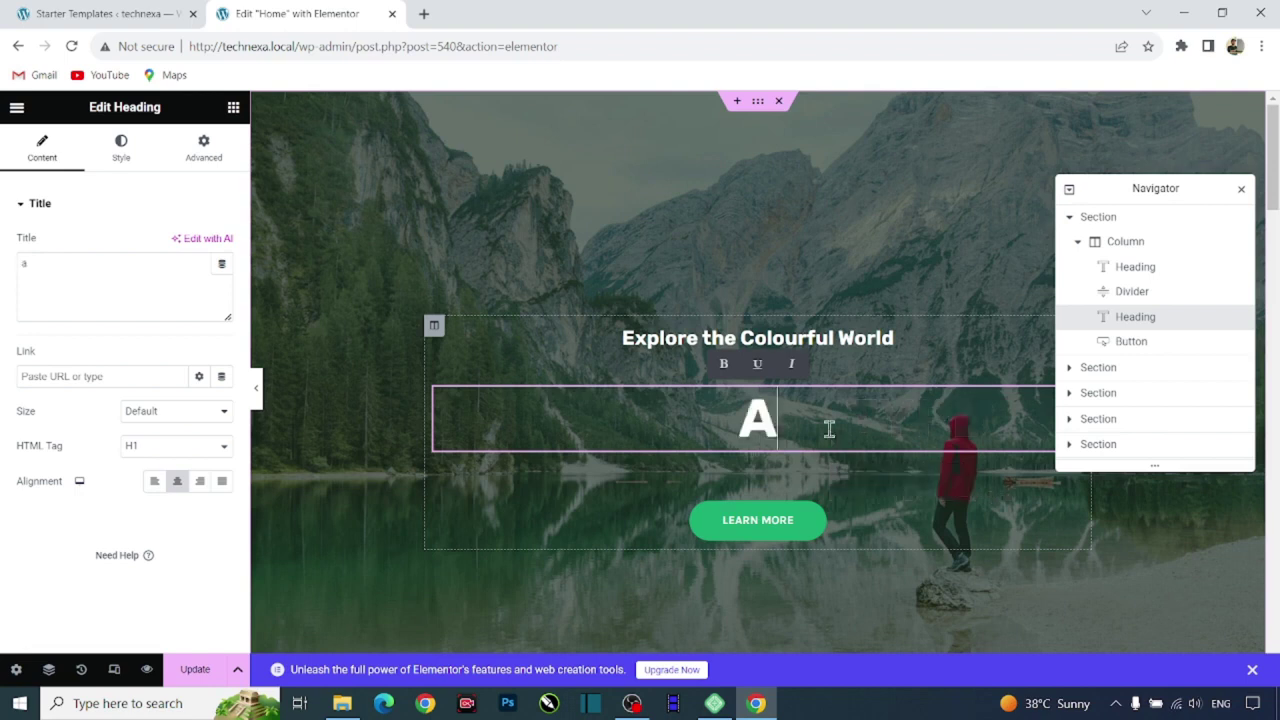
type(" to")
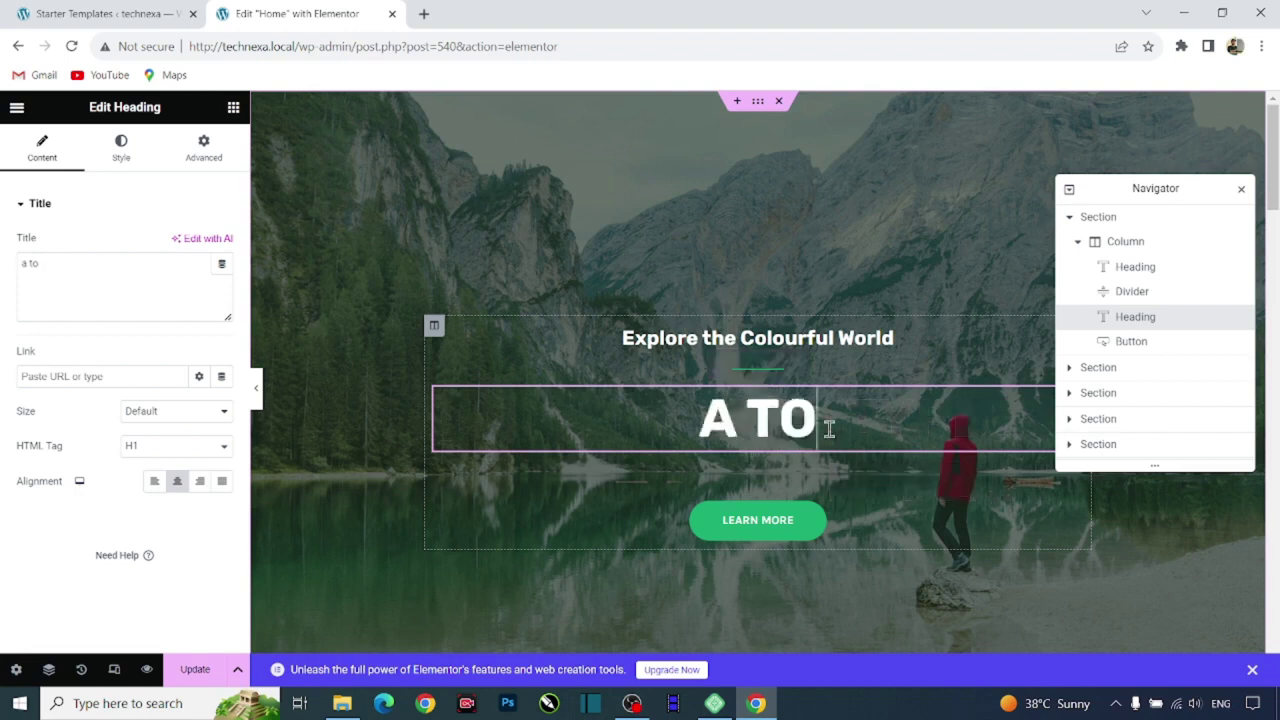
type("urism")
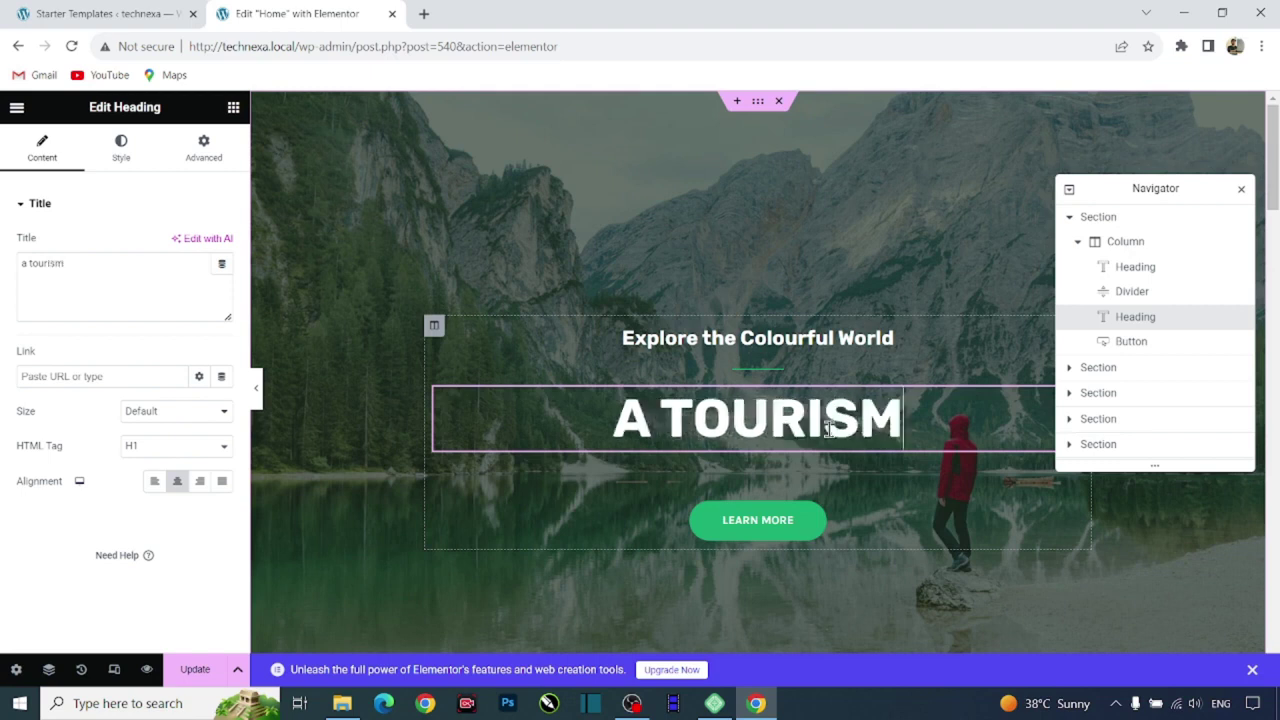
type(" comp")
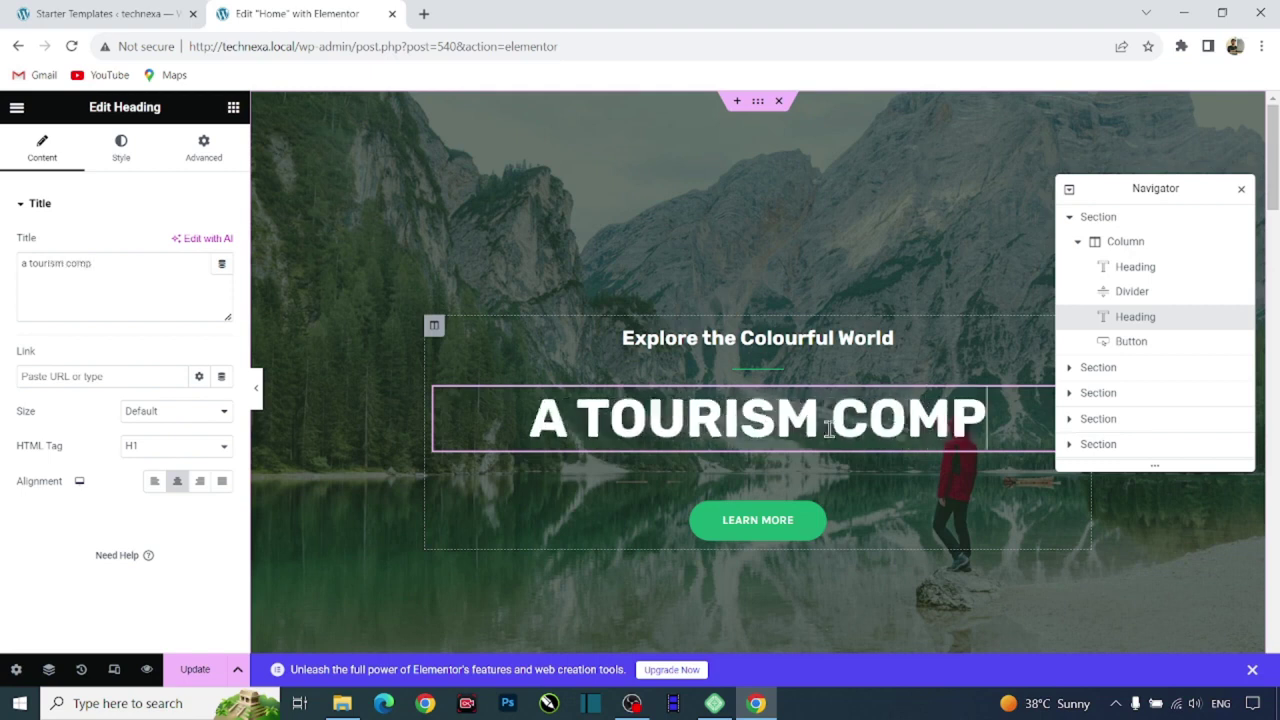
type("any")
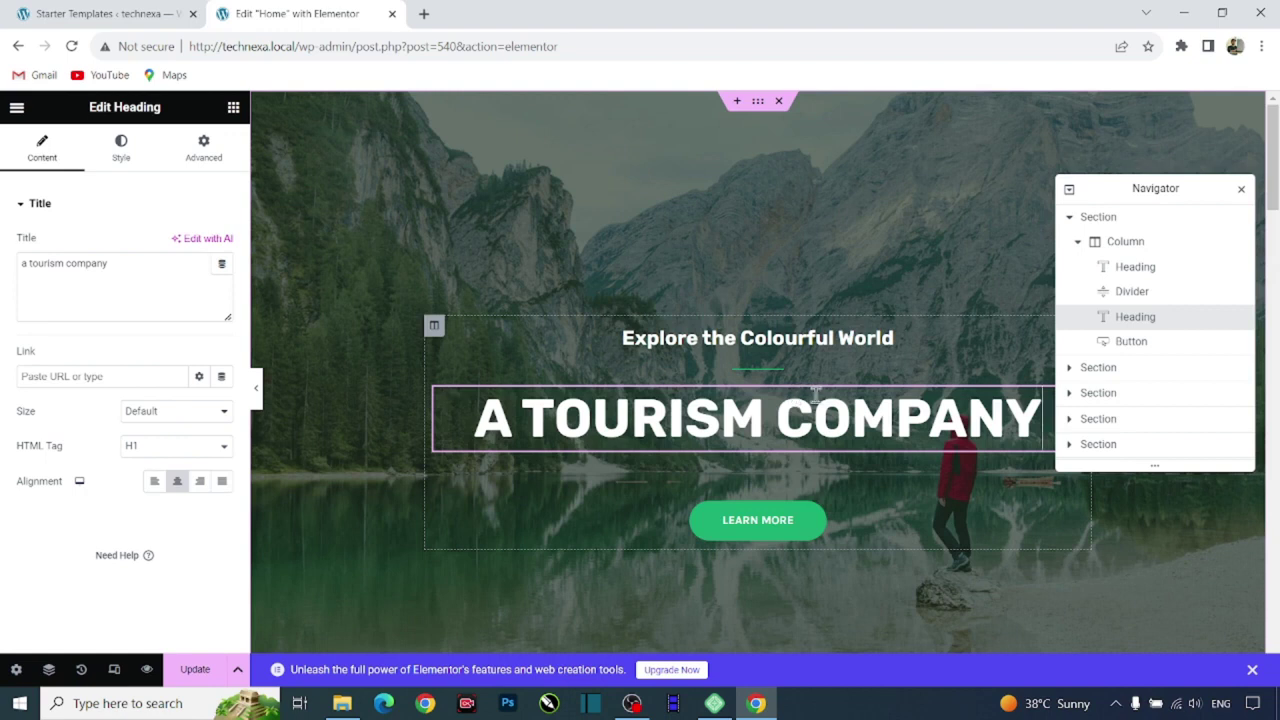
Change the small heading above the hero title to read "Explore the Wonderful World".
left_click(816, 336)
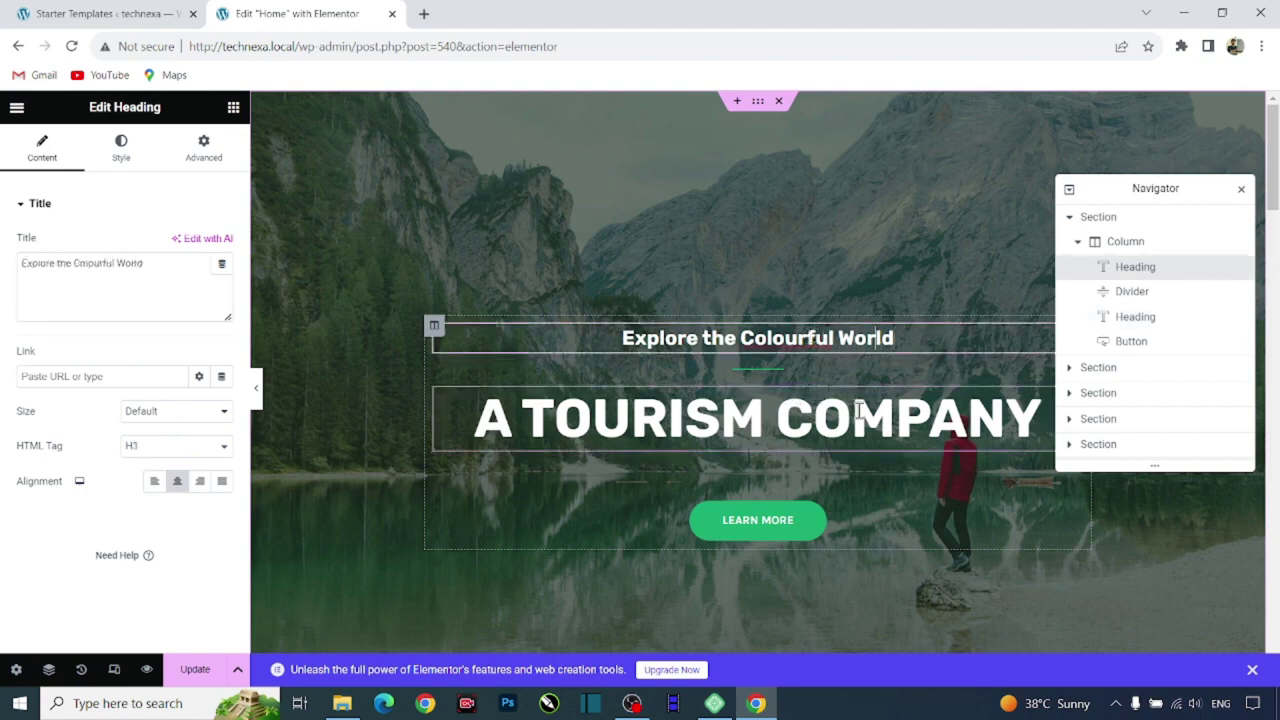
key("Left")
key("Left")
key("Left")
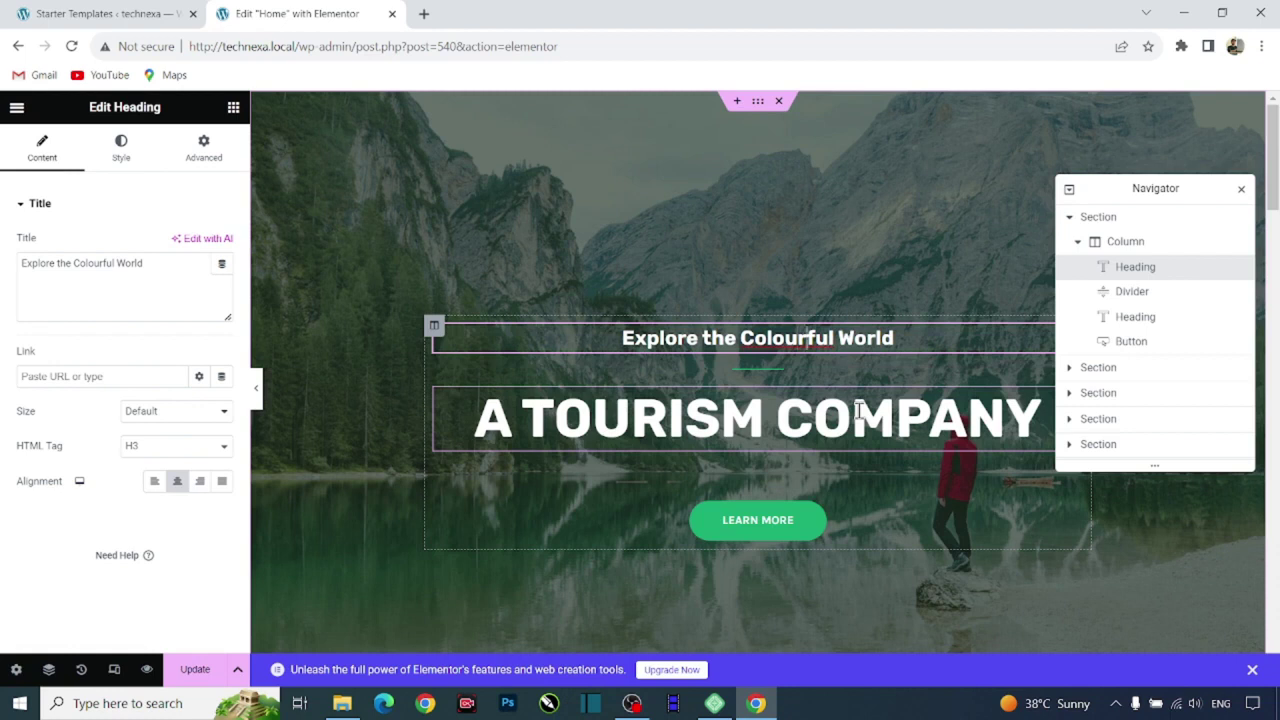
key("BackSpace")
key("BackSpace")
key("BackSpace")
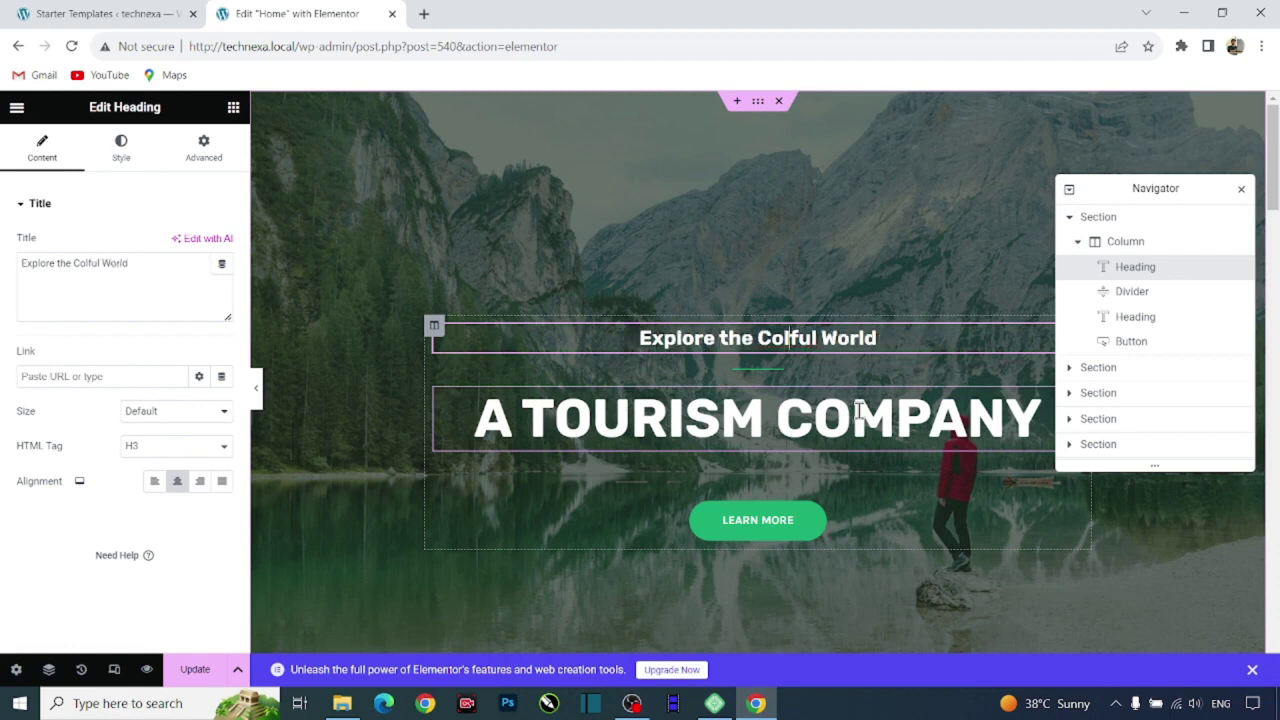
key("BackSpace")
key("BackSpace")
key("BackSpace")
key("BackSpace")
key("BackSpace")
key("BackSpace")
key("BackSpace")
key("ctrl+z")
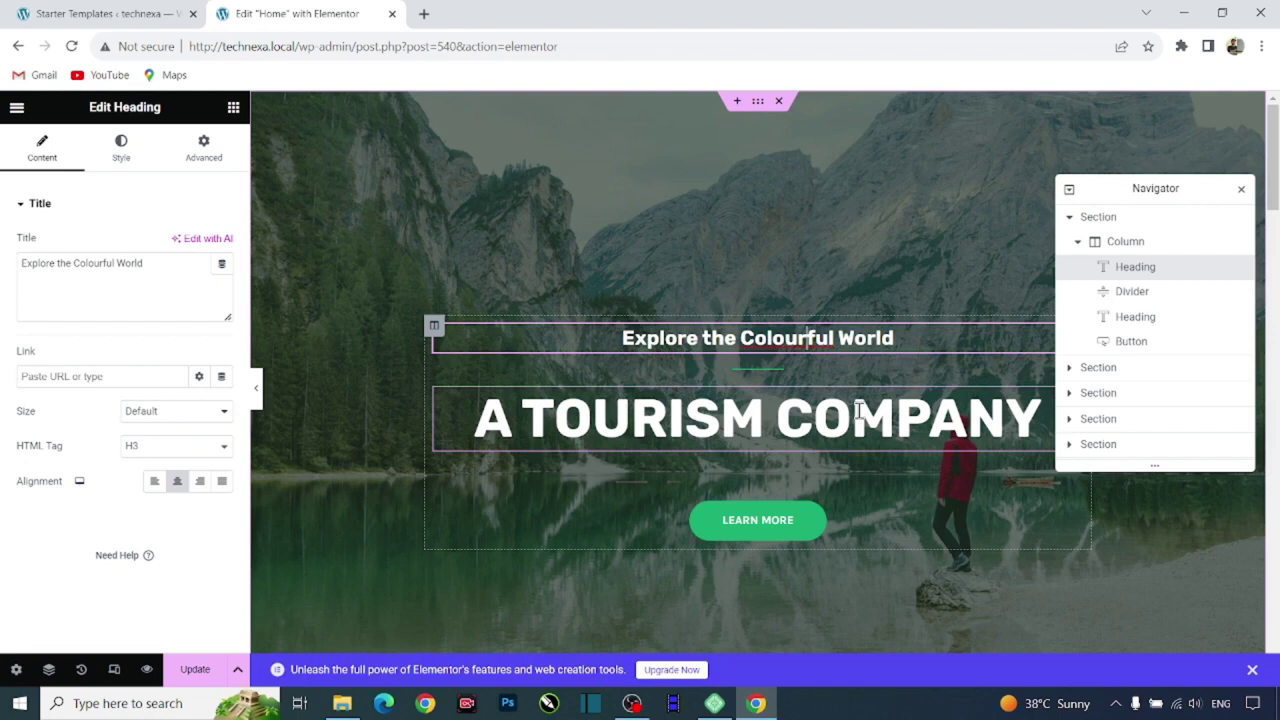
key("BackSpace")
key("BackSpace")
key("BackSpace")
key("BackSpace")
key("BackSpace")
key("BackSpace")
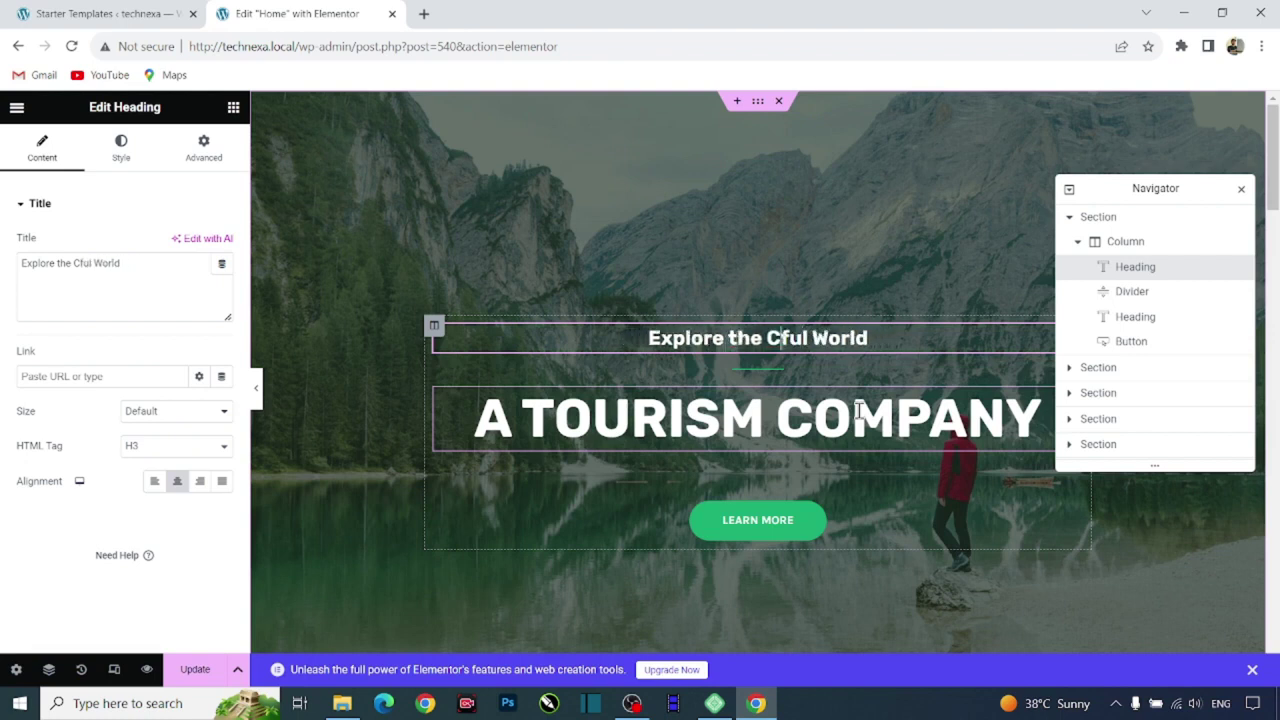
type("Wo")
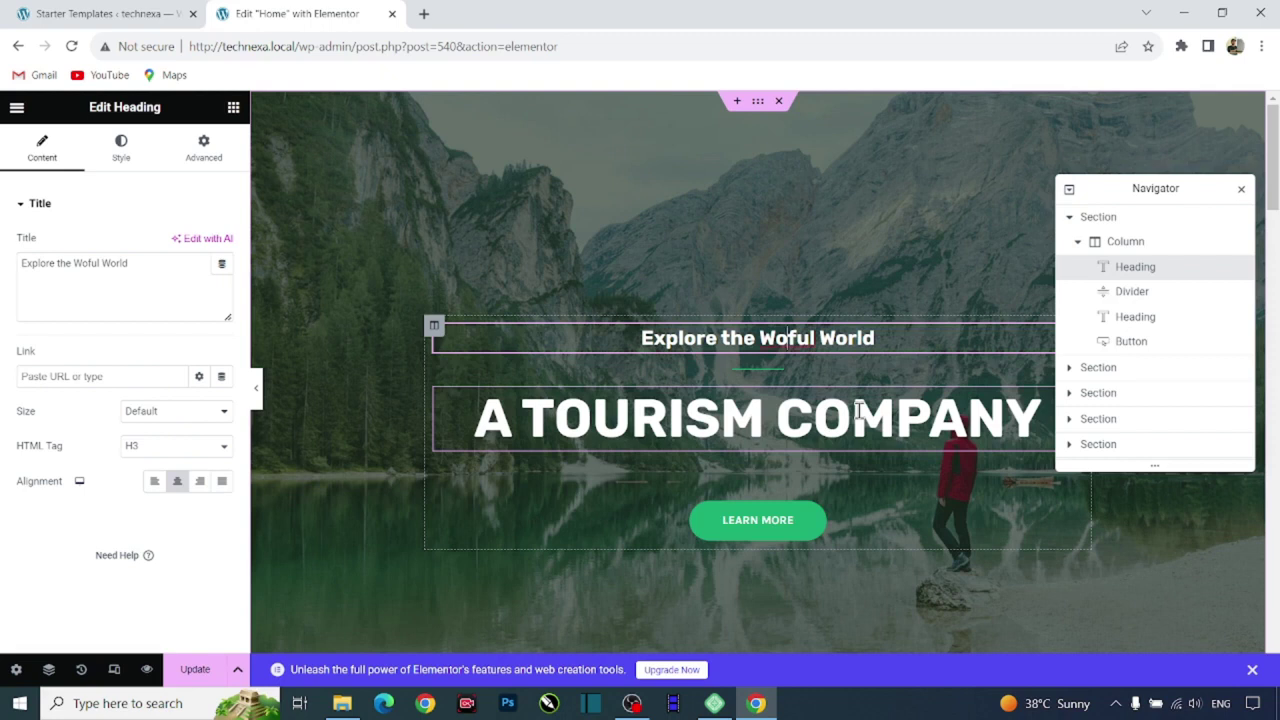
type("n")
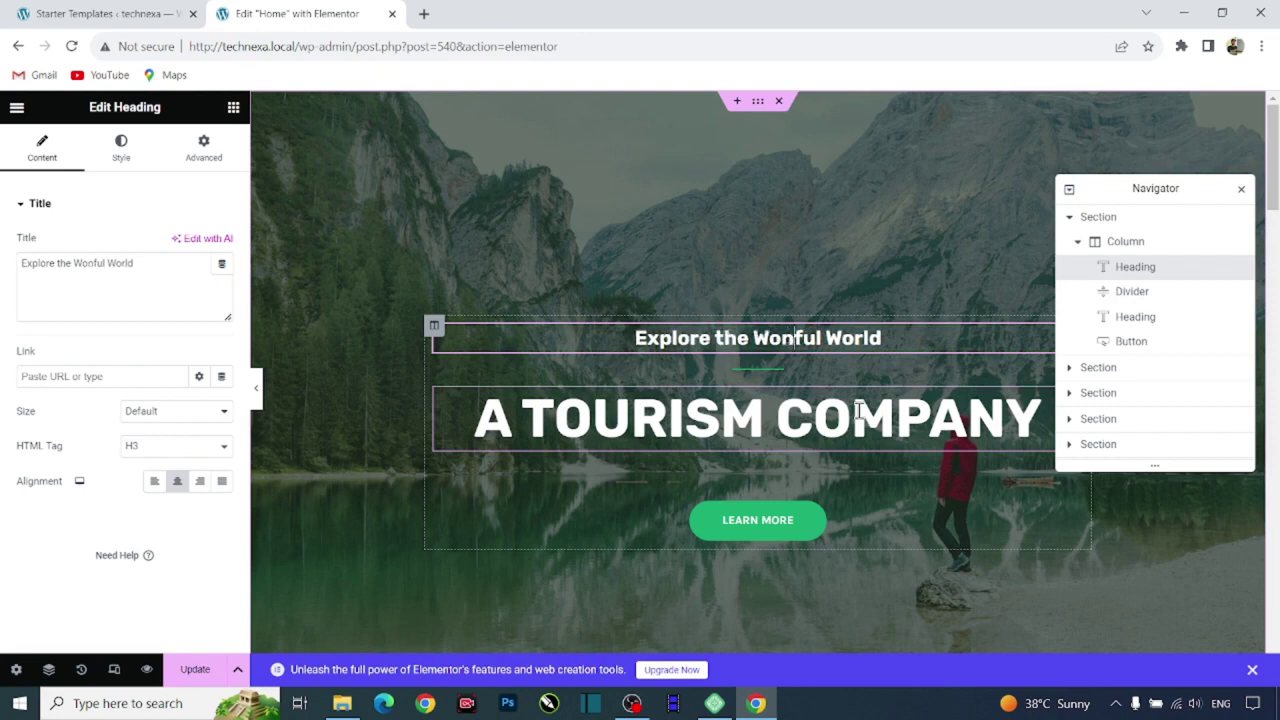
type("der")
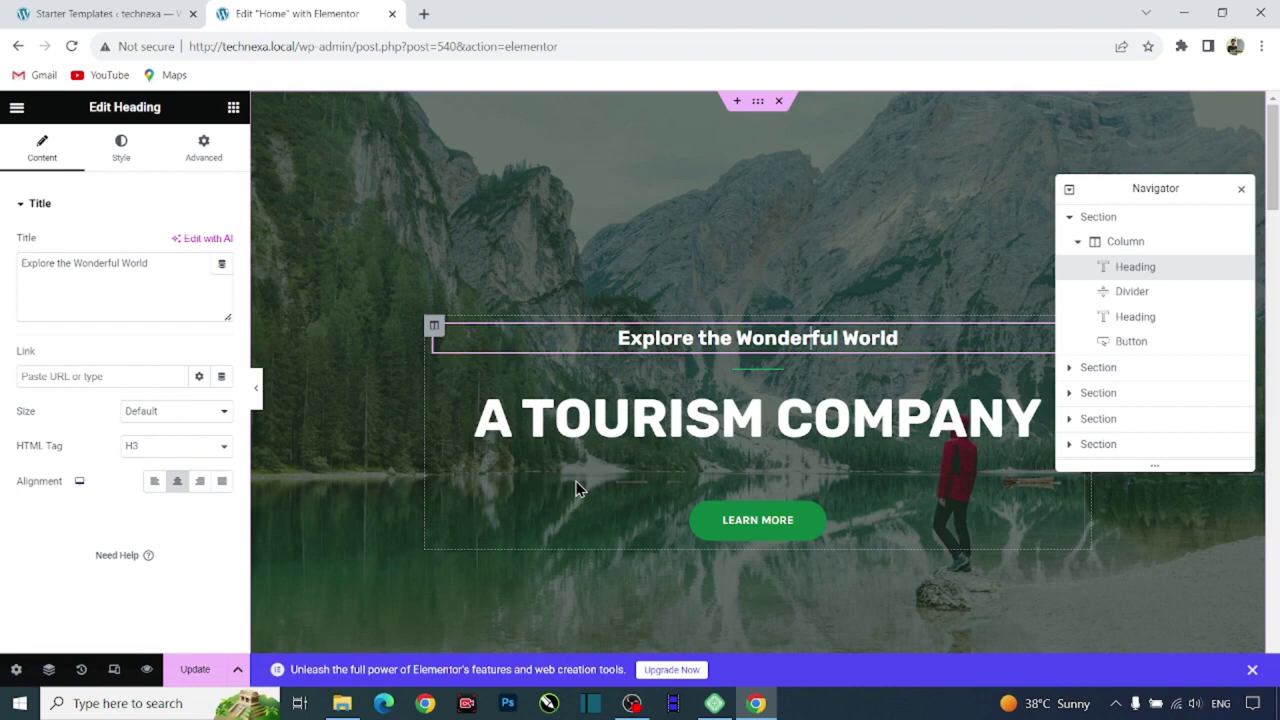
Close the Navigator and clear the placeholder quote text of the testimonial below the hero section.
left_click(1243, 191)
scroll(1000, 300, "down", 3)
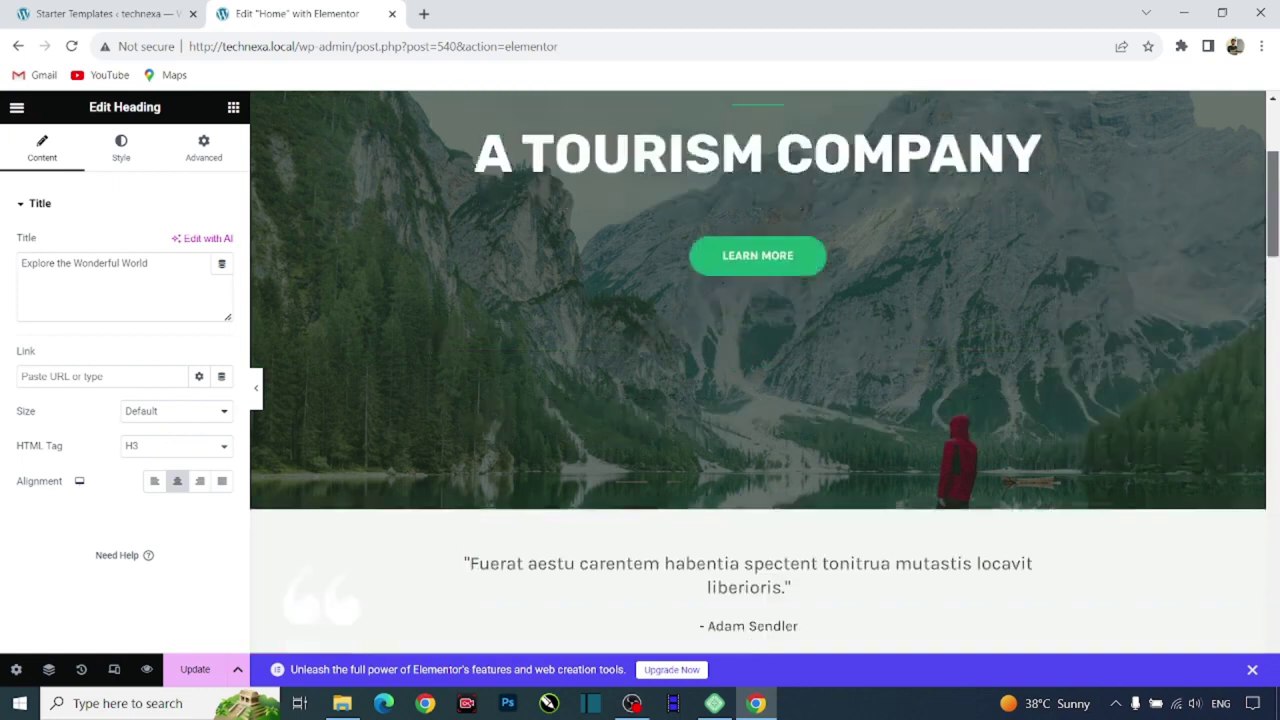
scroll(975, 247, "down", 3)
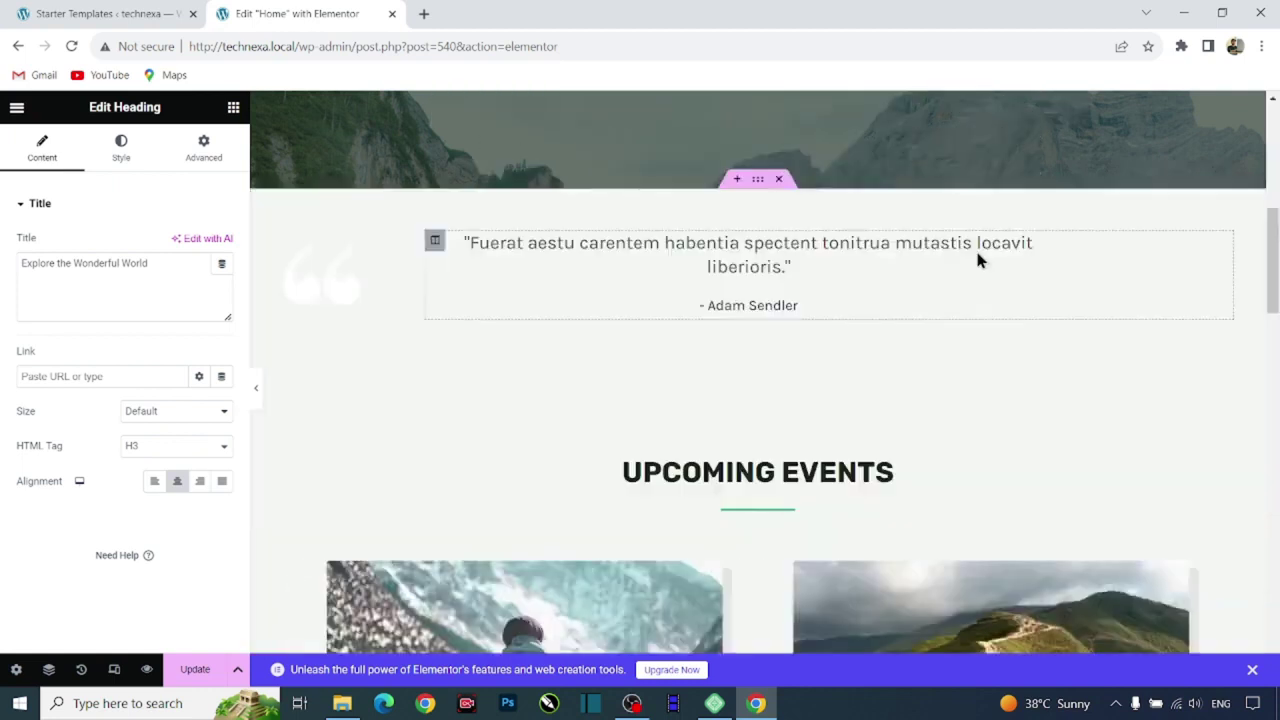
left_click(723, 246)
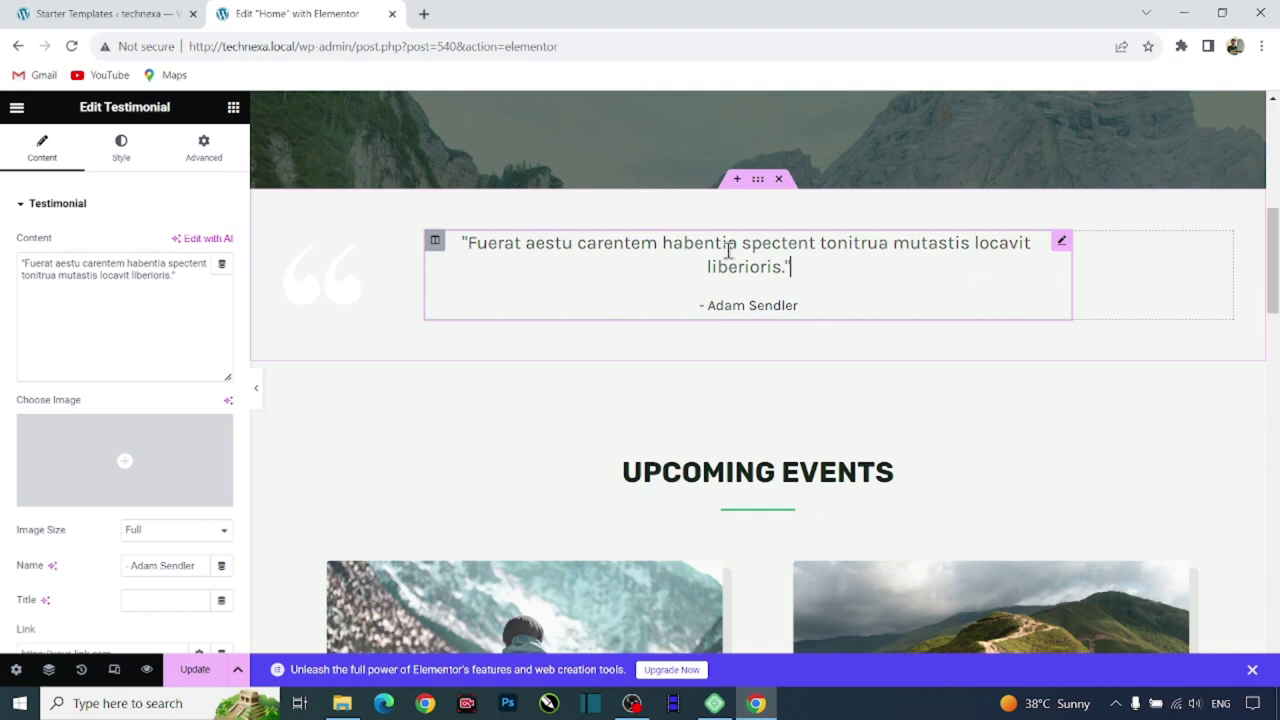
triple_click(729, 250)
key("BackSpace")
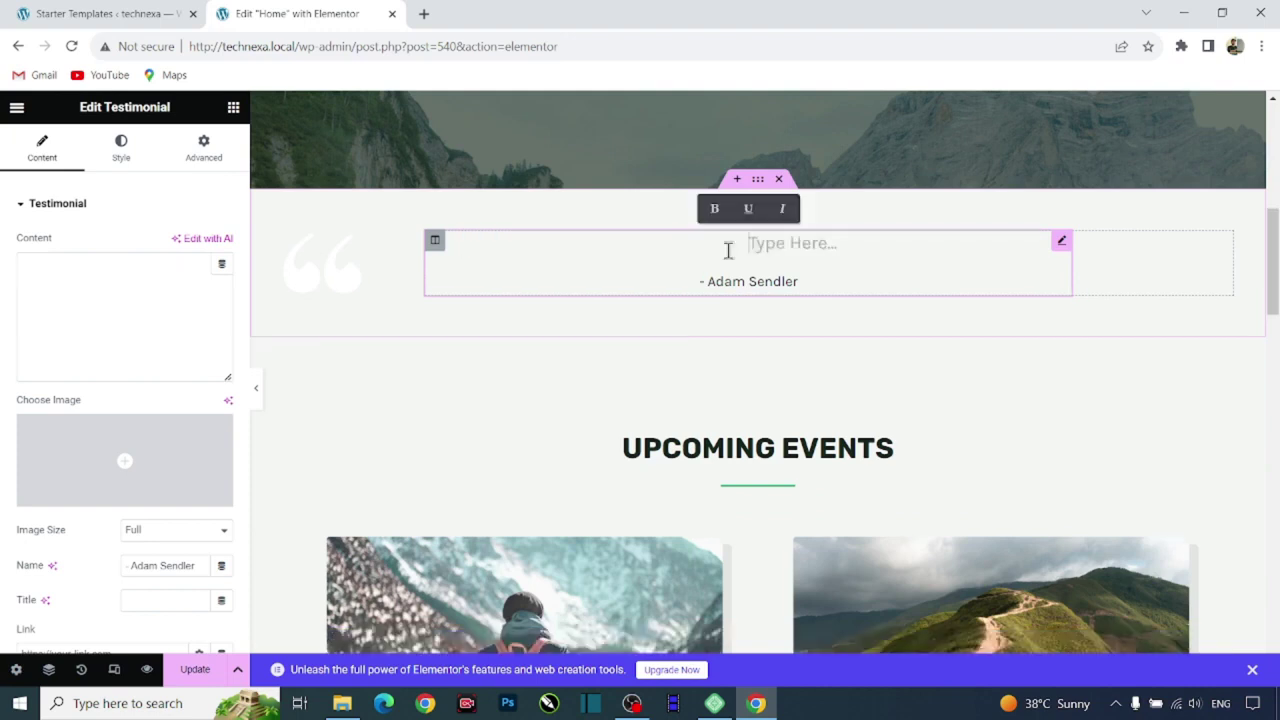
Open ChatGPT in a new browser tab and ask it for a "description about a travel company".
left_click(422, 14)
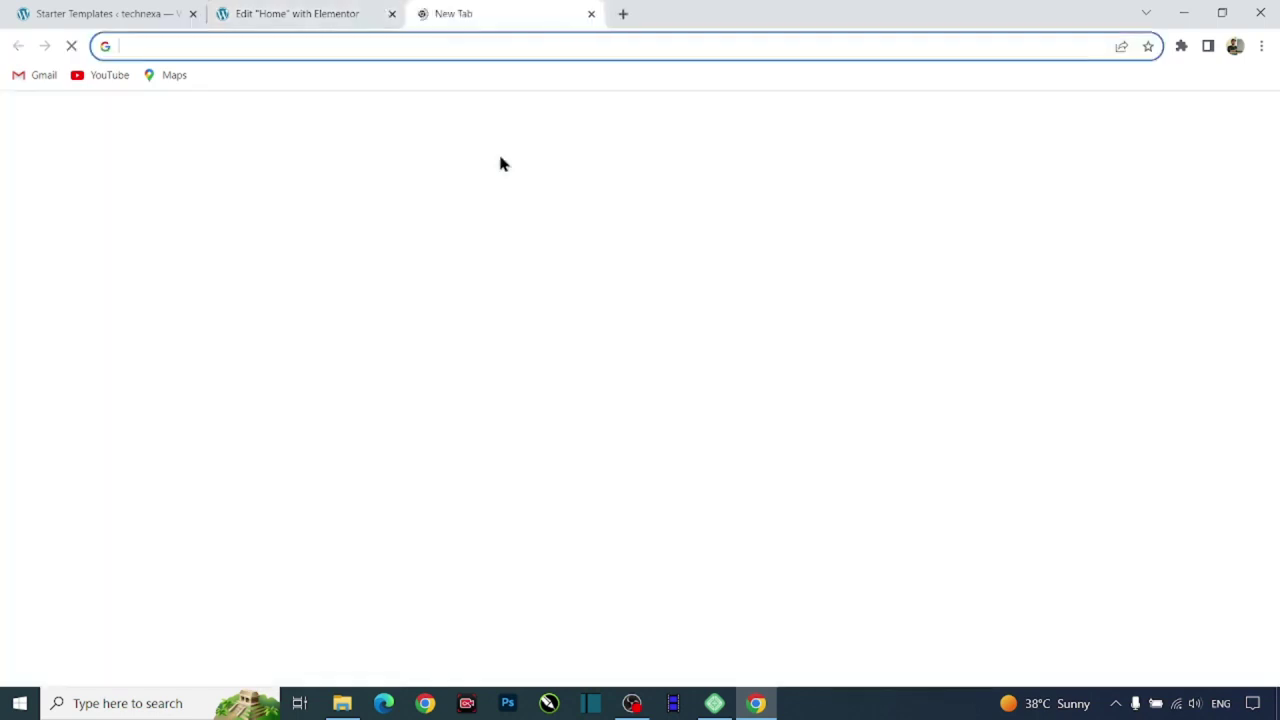
left_click(633, 438)
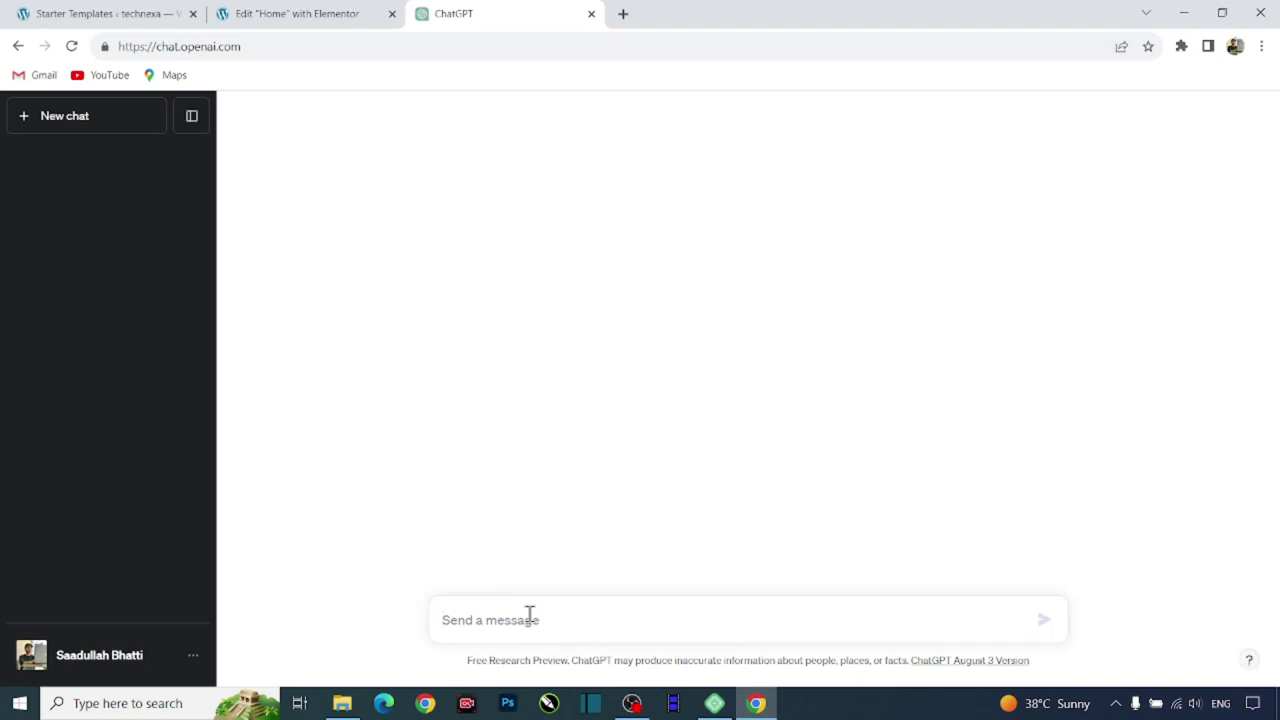
type("de")
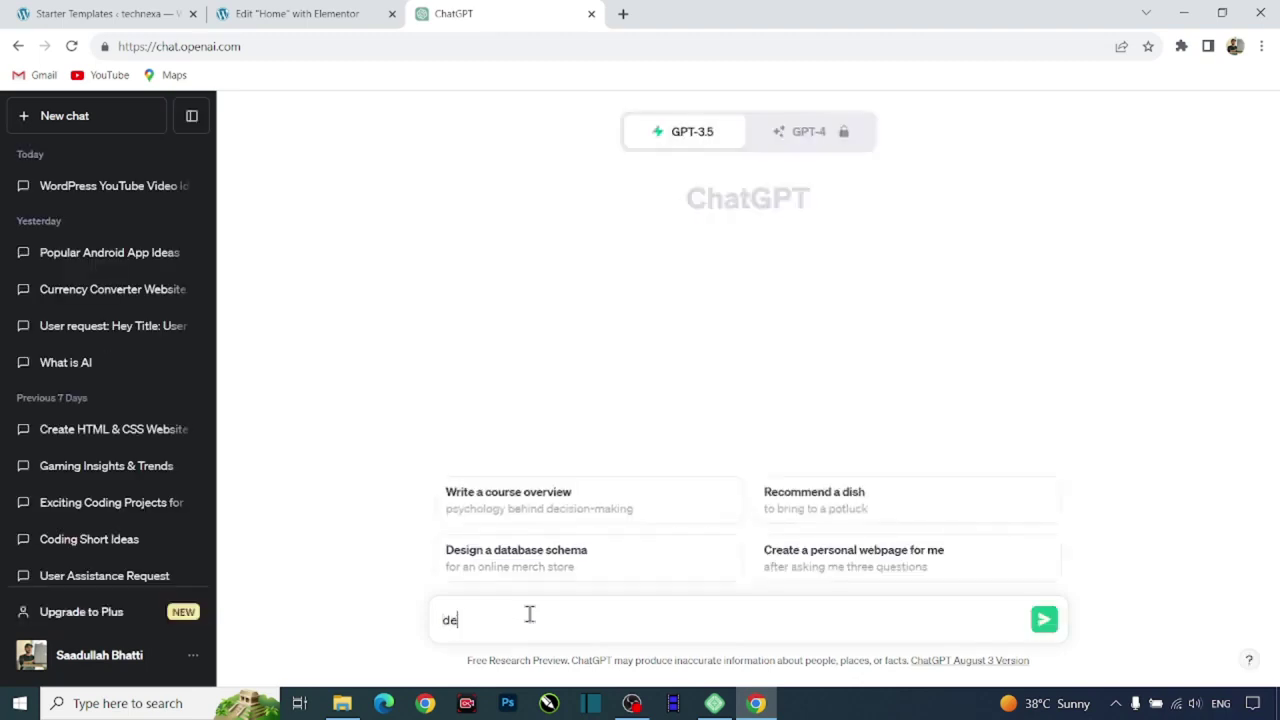
type("scription about a travel company")
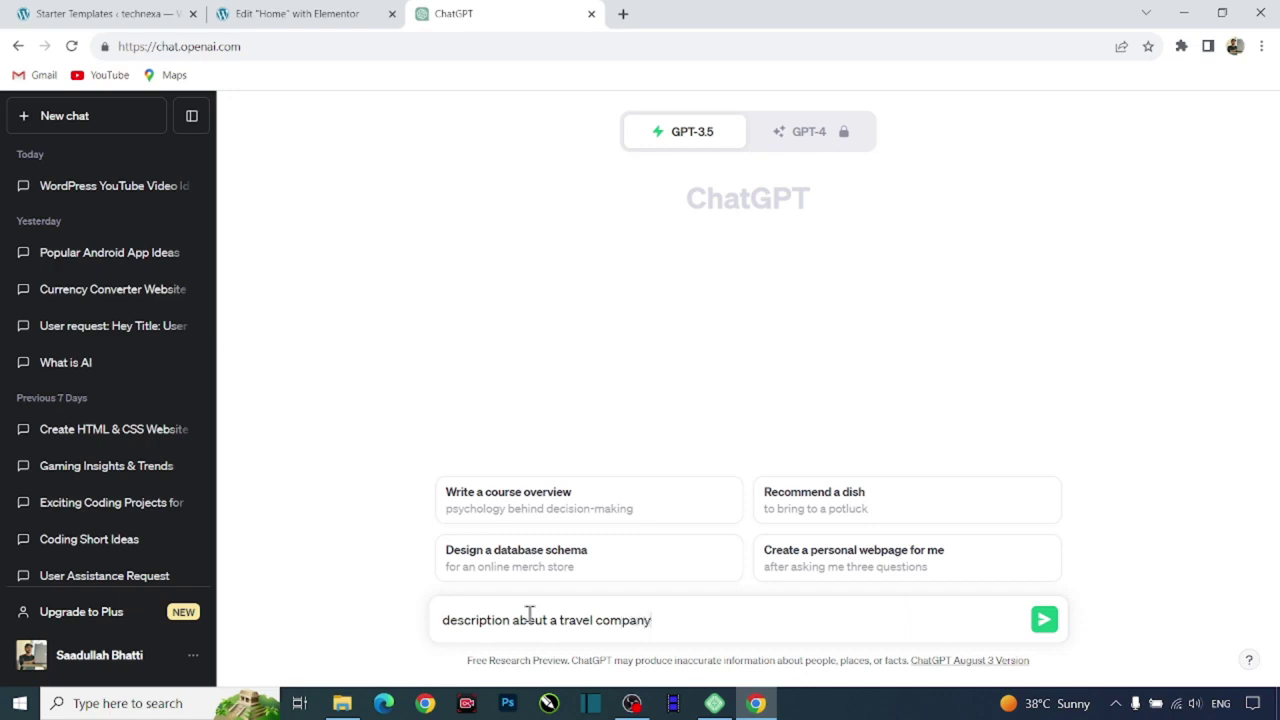
key("Return")
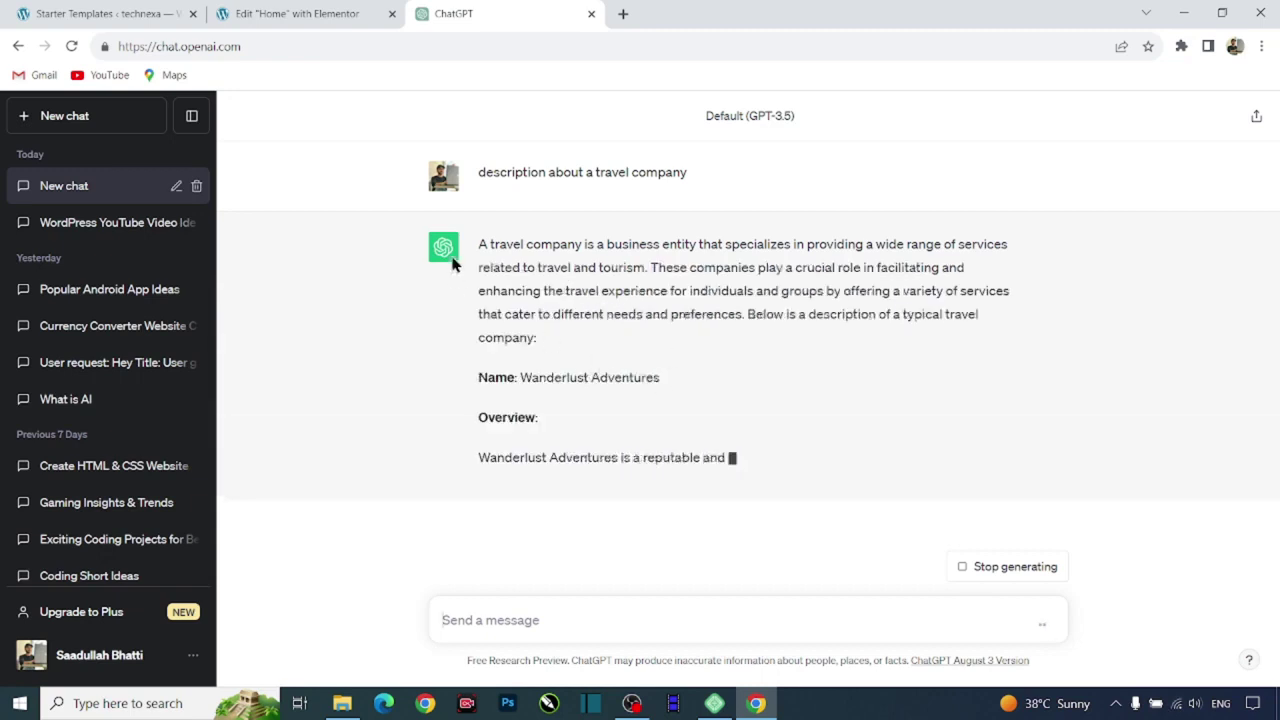
Copy the opening paragraph of ChatGPT's answer, from "A travel company is a business entity" to "a typical travel company:".
left_click_drag(480, 246, 480, 251)
left_click(363, 287)
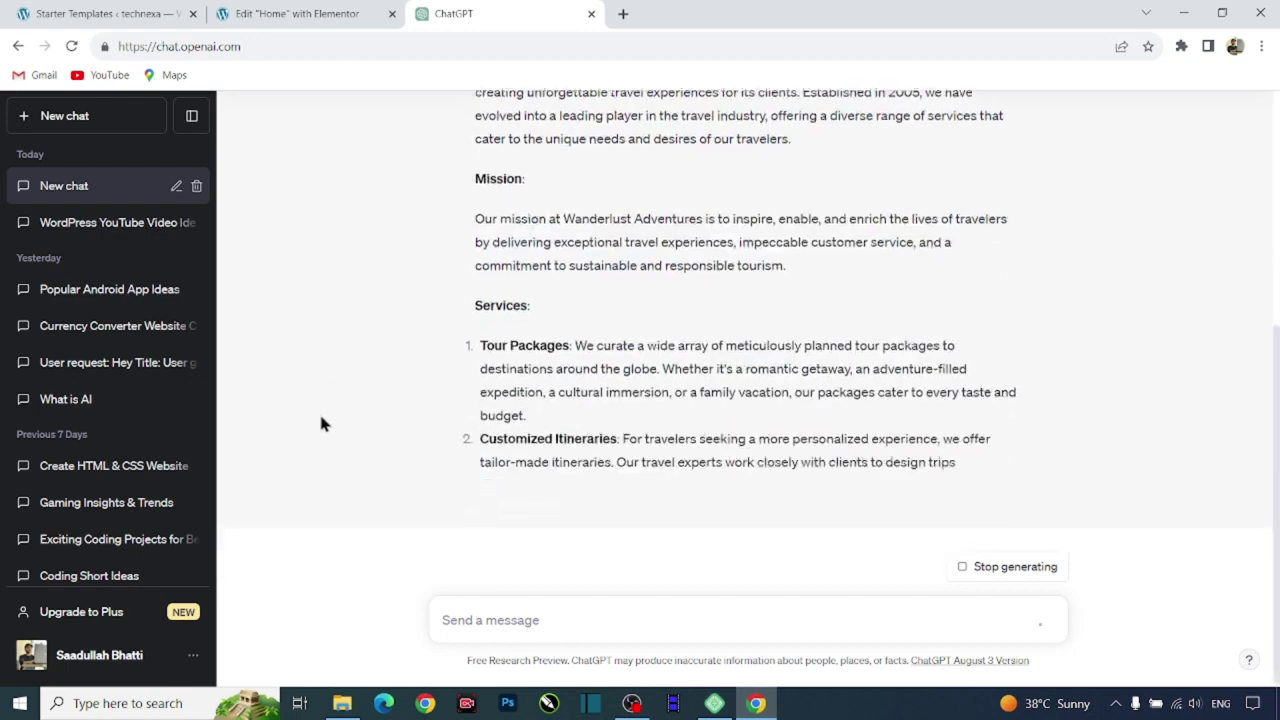
scroll(363, 428, "up", 3)
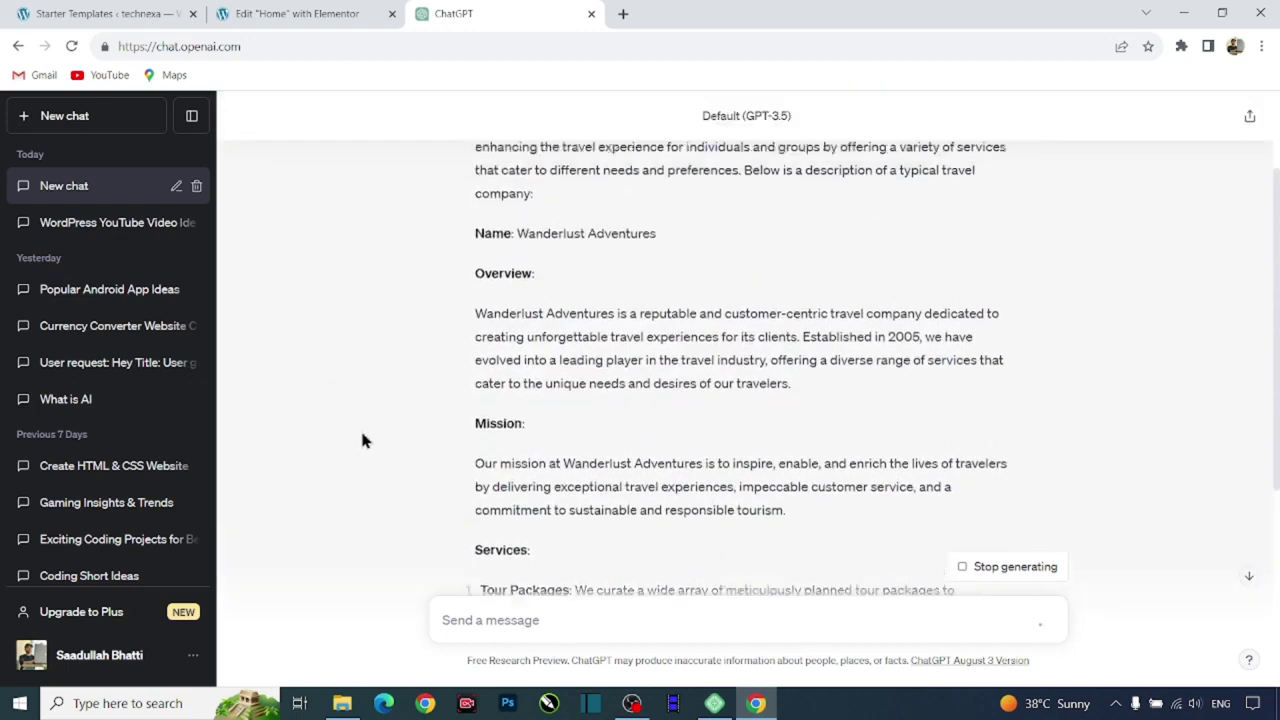
scroll(362, 427, "up", 2)
left_click_drag(476, 245, 703, 343)
key("ctrl+c")
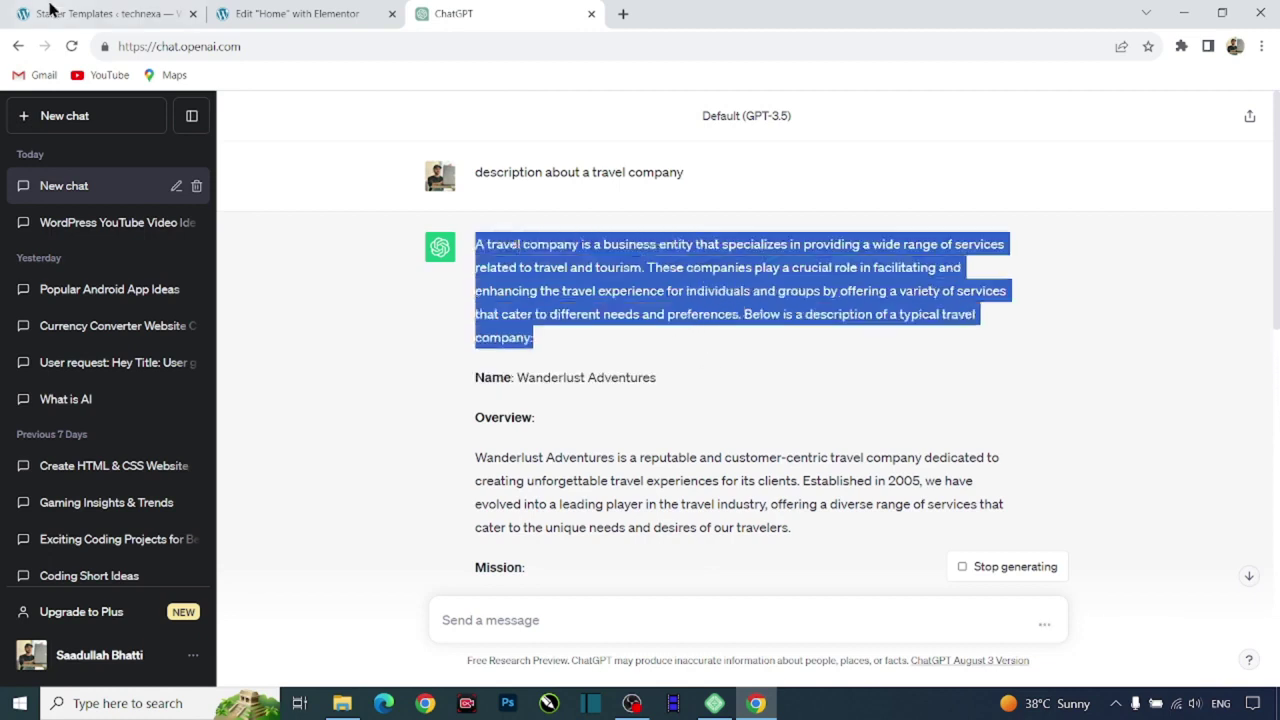
Return to the Elementor home page editor and paste the copied travel company paragraph as the testimonial's quote text.
left_click(290, 13)
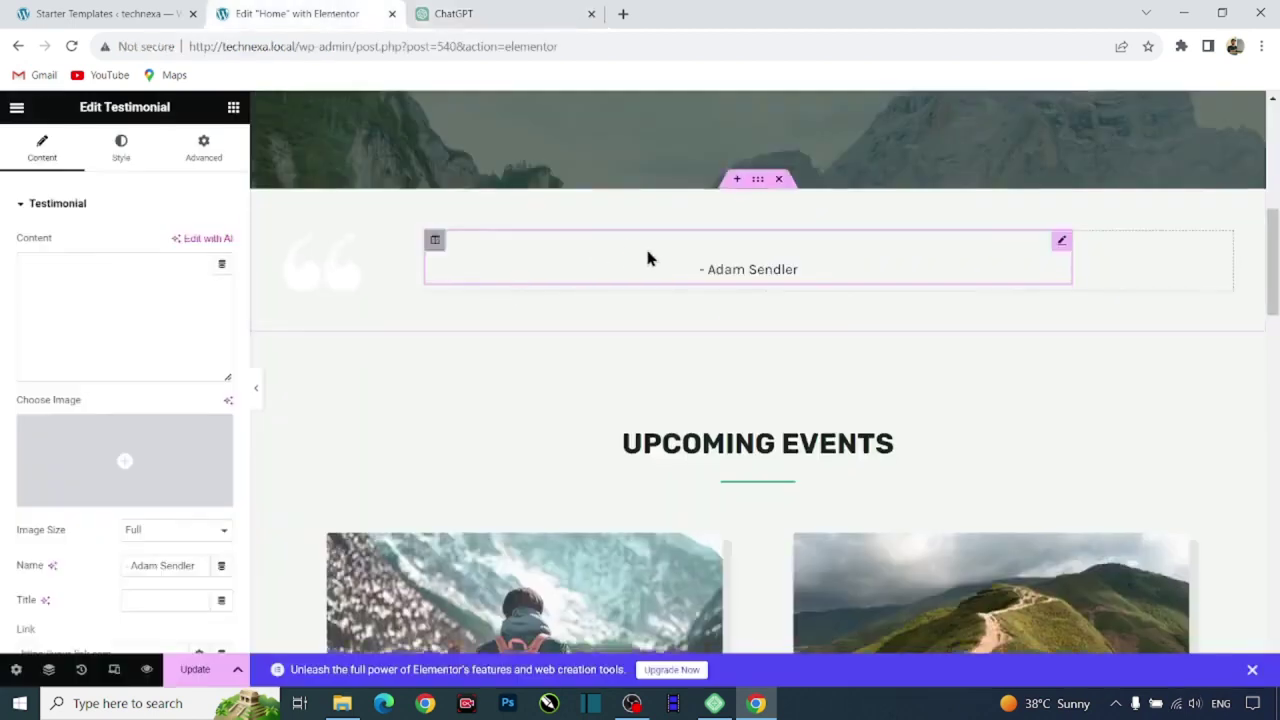
left_click(478, 246)
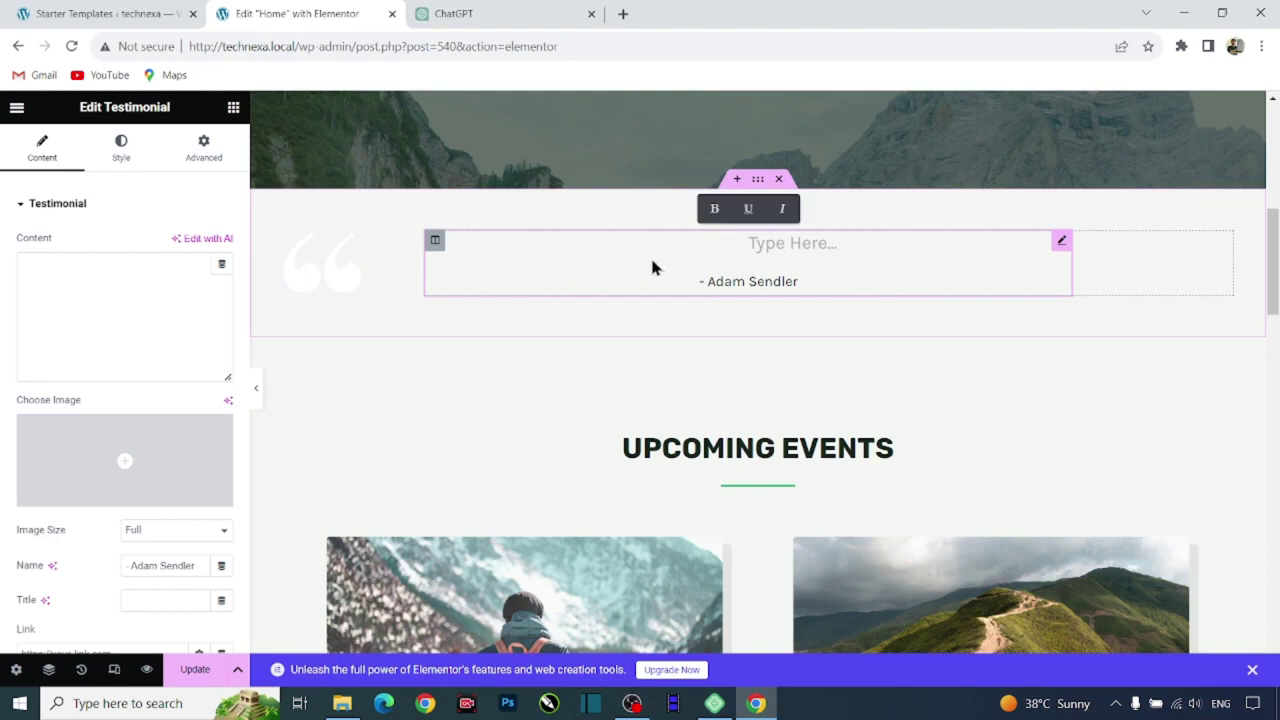
key("ctrl+v")
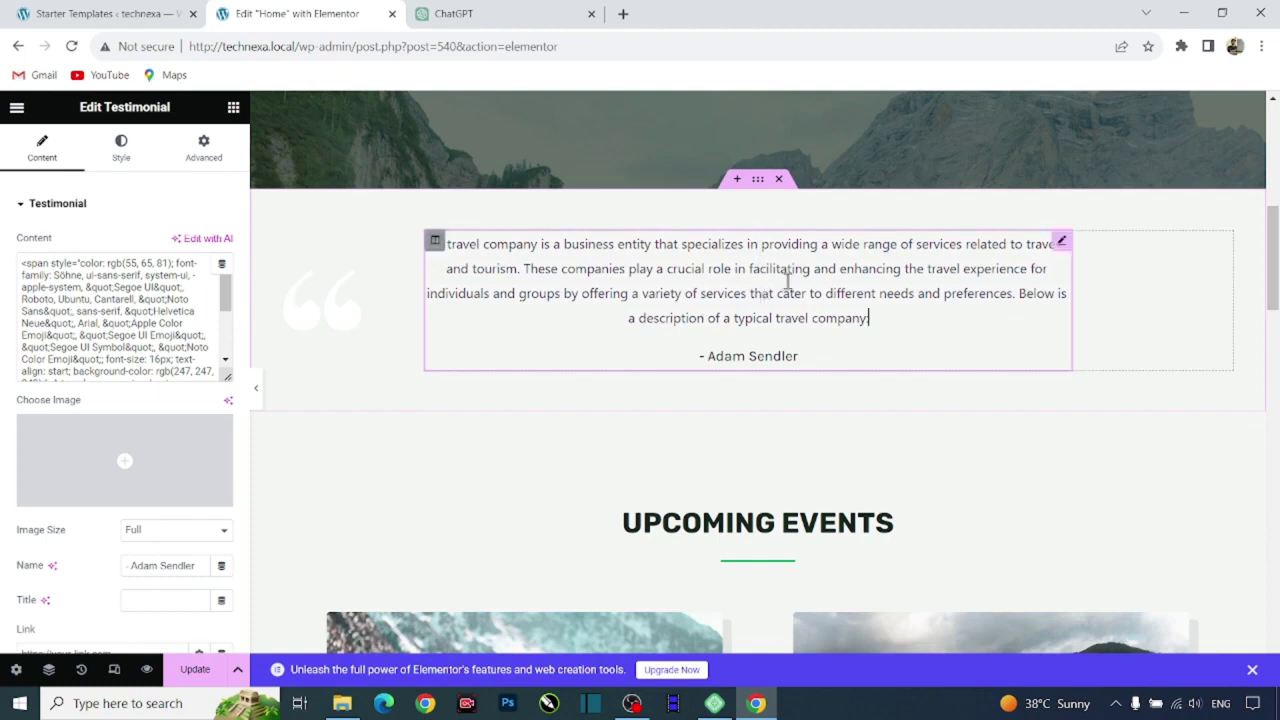
scroll(700, 370, "down", 1)
scroll(663, 393, "down", 1)
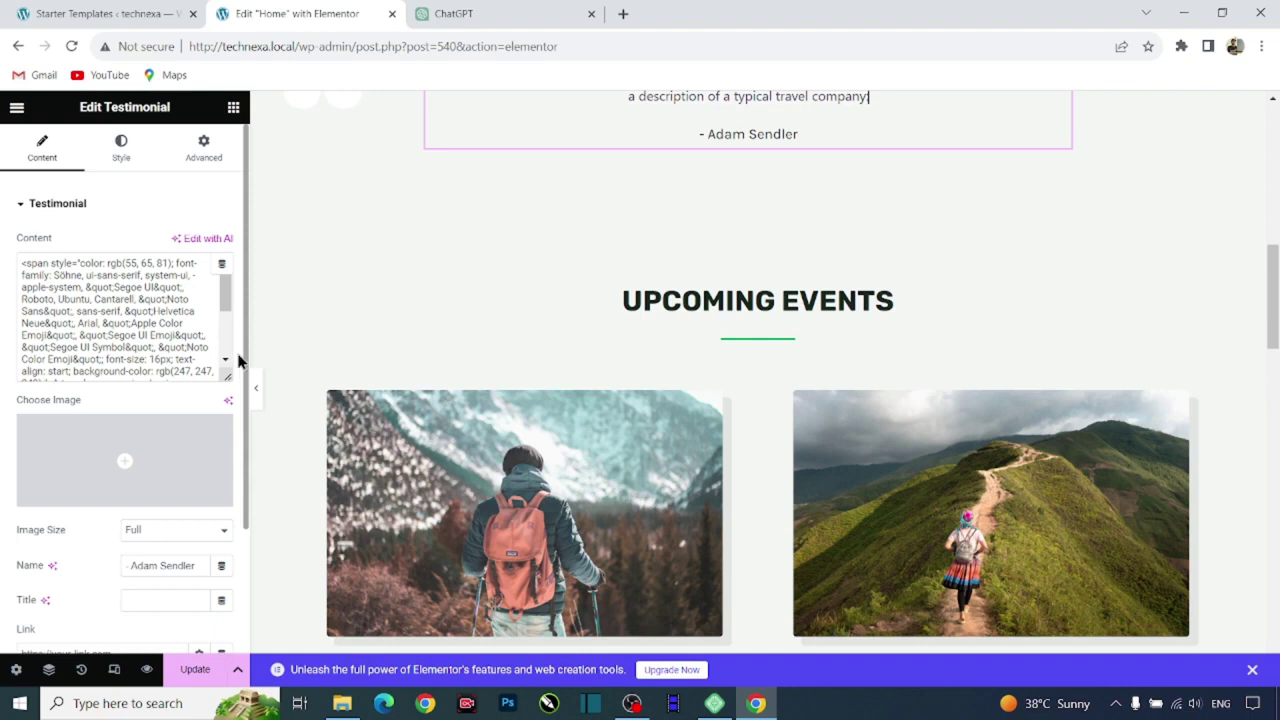
Change the testimonial's content text colour to a bright green.
left_click(108, 160)
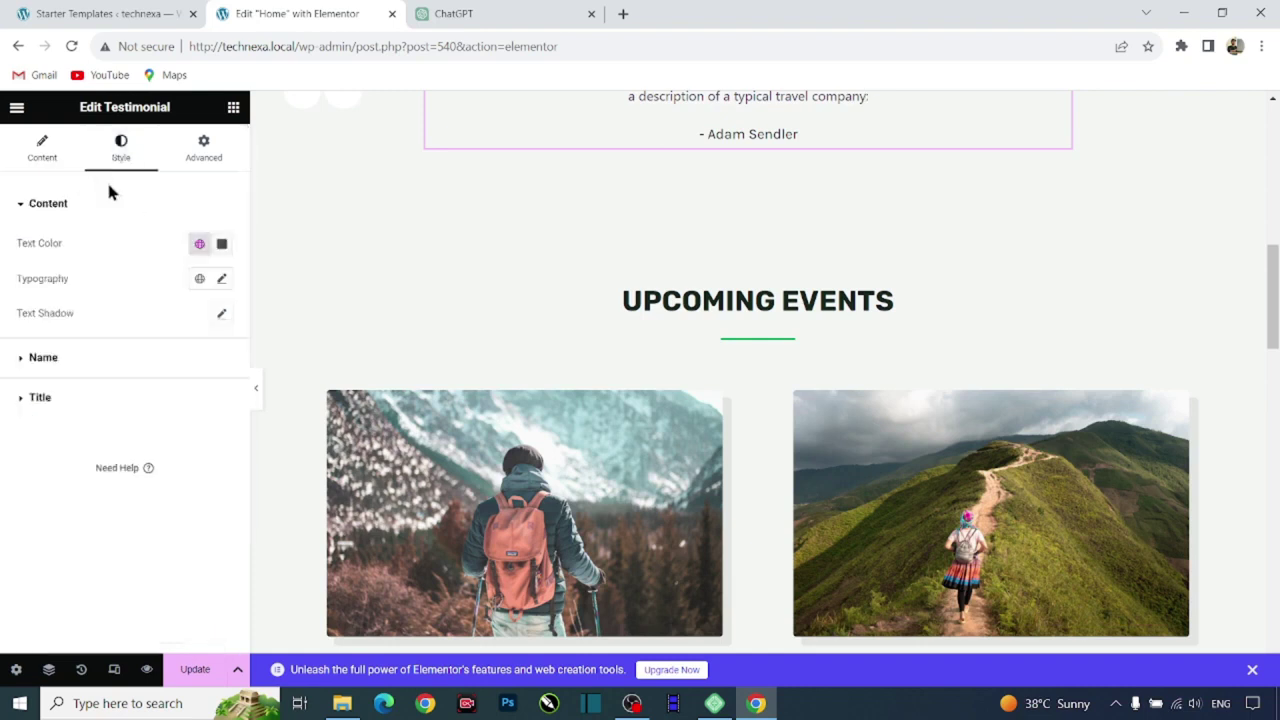
left_click(222, 243)
left_click(300, 329)
left_click_drag(295, 345, 336, 316)
left_click(28, 543)
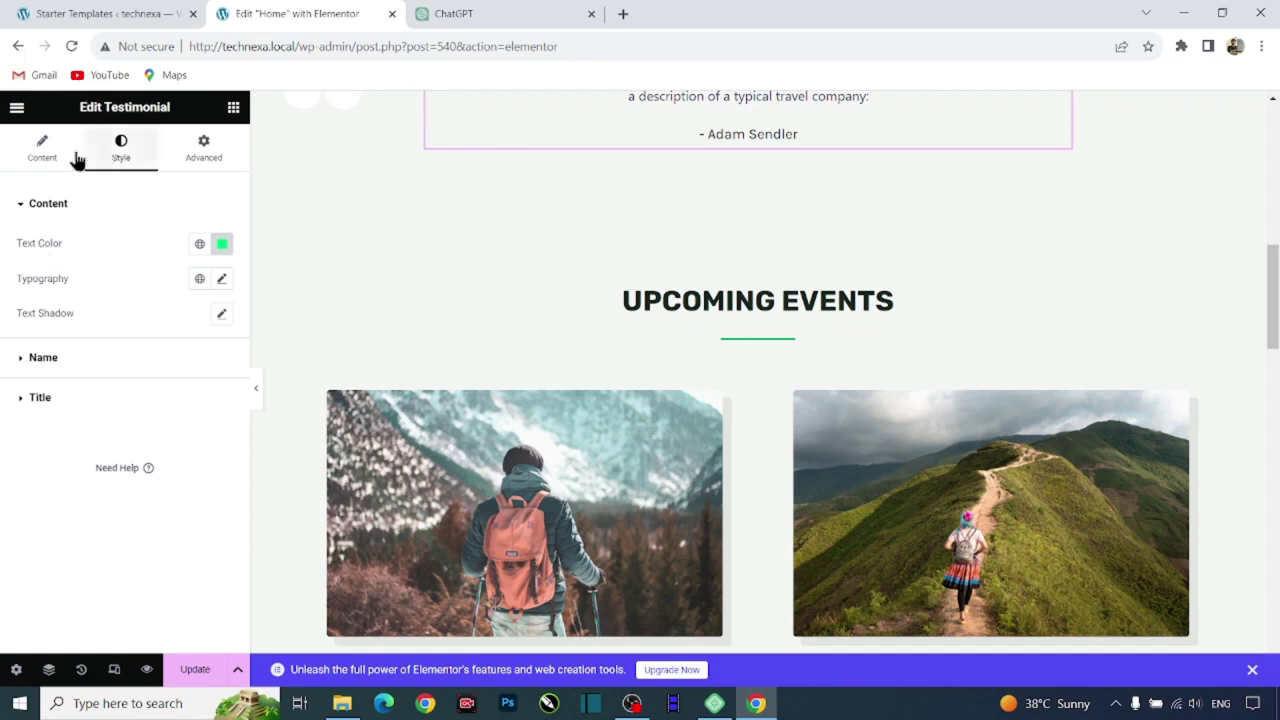
Select the section containing the testimonial and set its boxed content width to 1114.
left_click(42, 148)
scroll(157, 484, "down", 1)
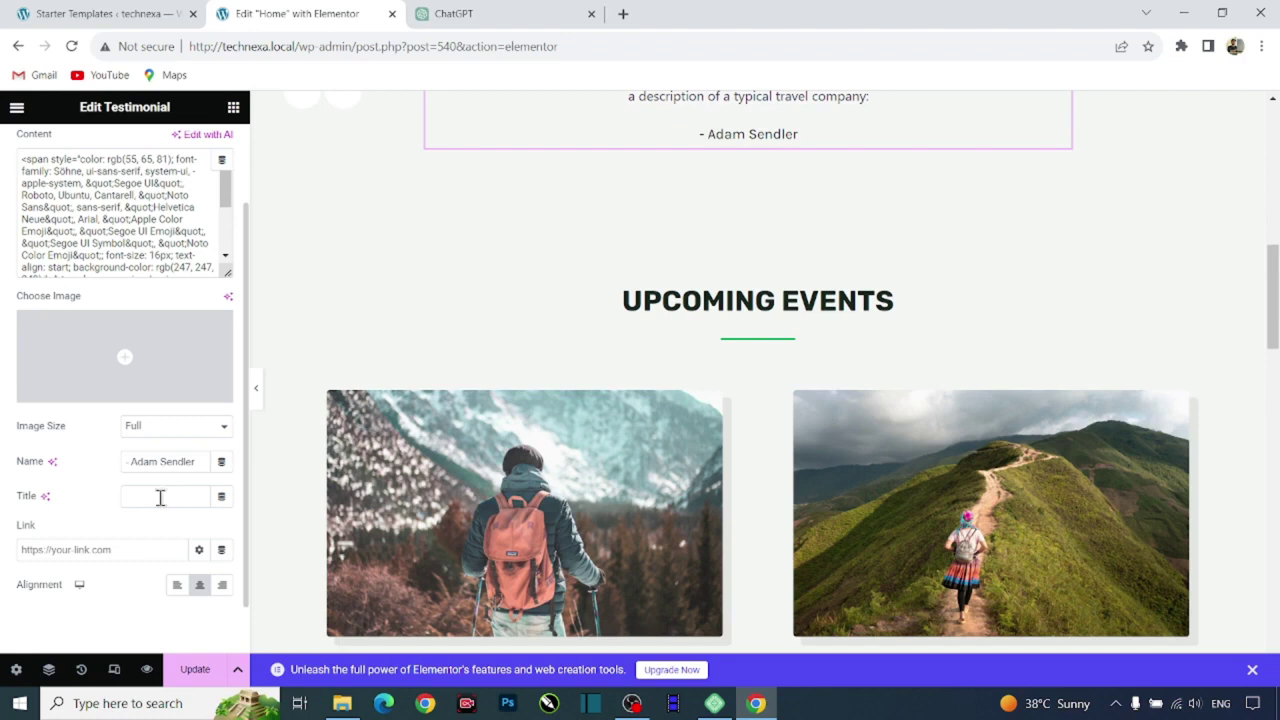
scroll(480, 407, "up", 2)
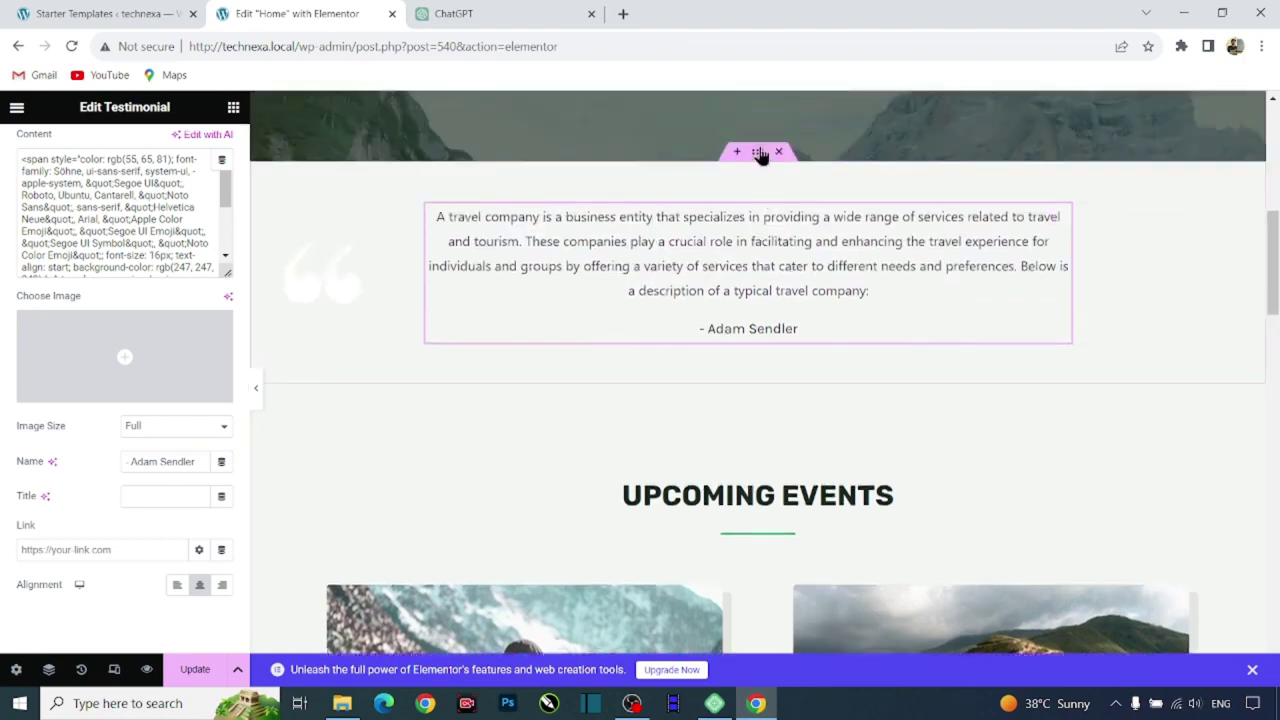
left_click(758, 152)
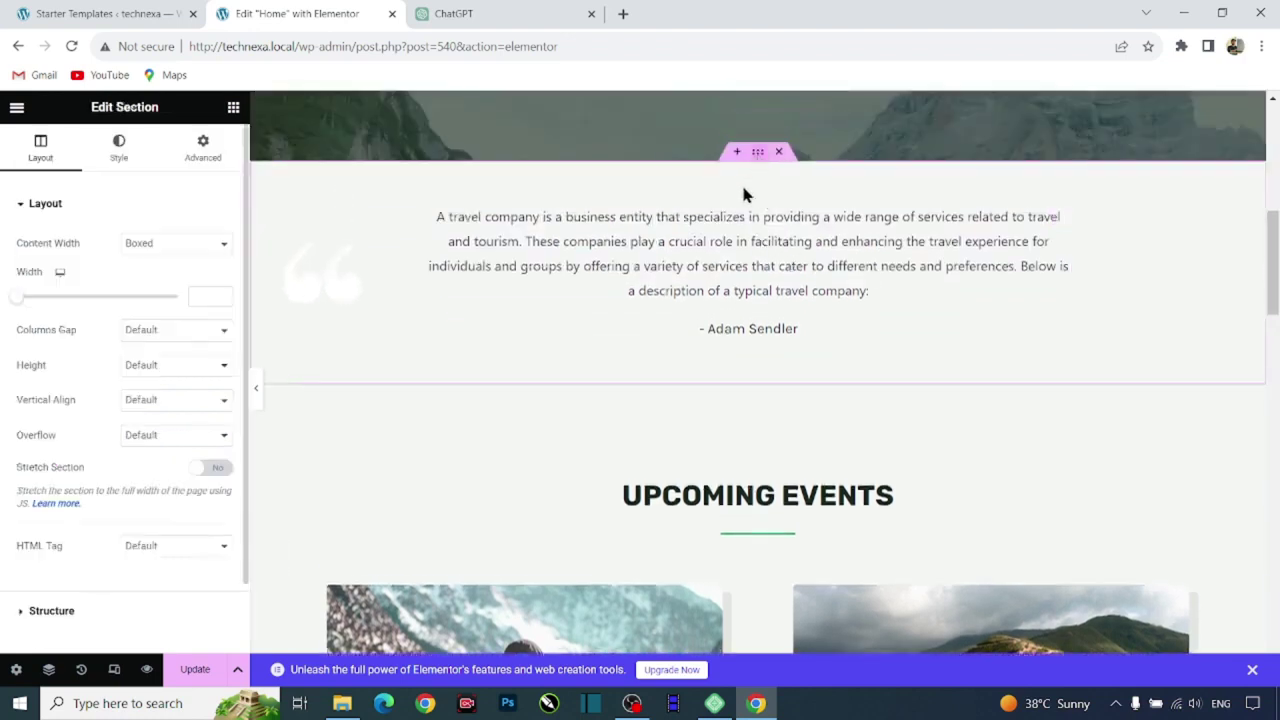
left_click(24, 298)
left_click_drag(40, 300, 110, 312)
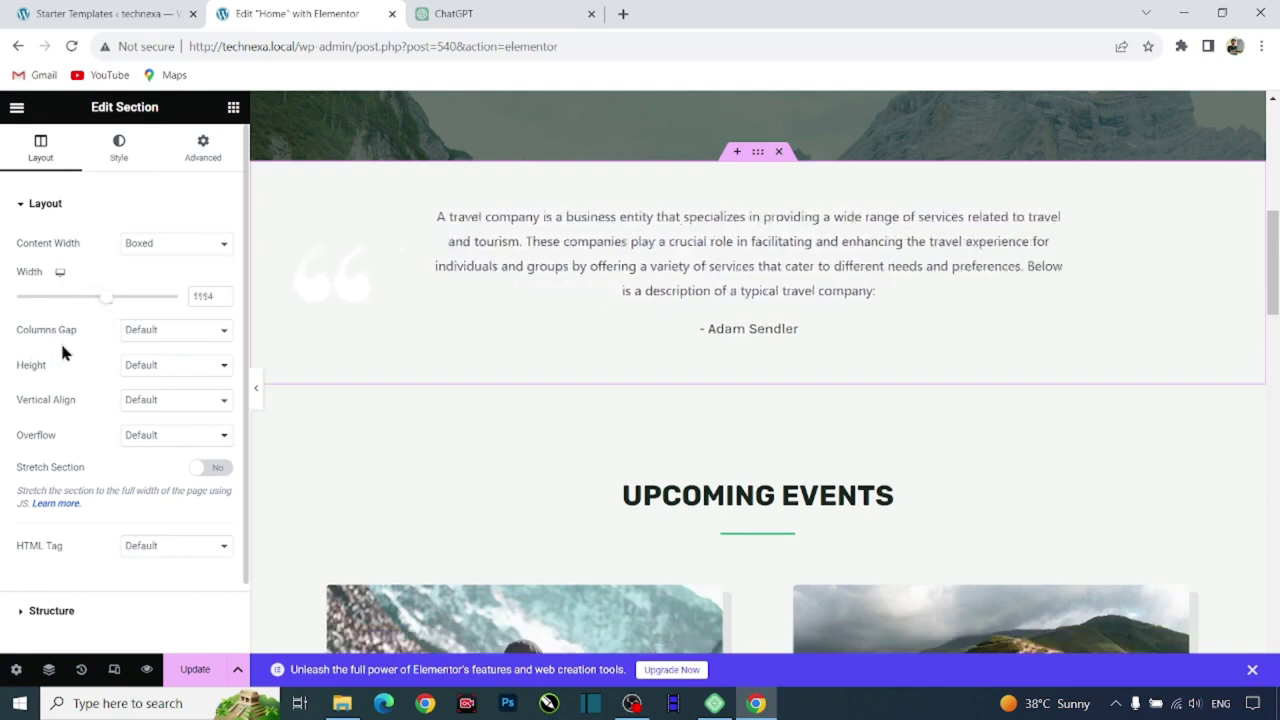
Try the Fit To Screen height on the testimonial section and return the height to Default.
left_click(175, 372)
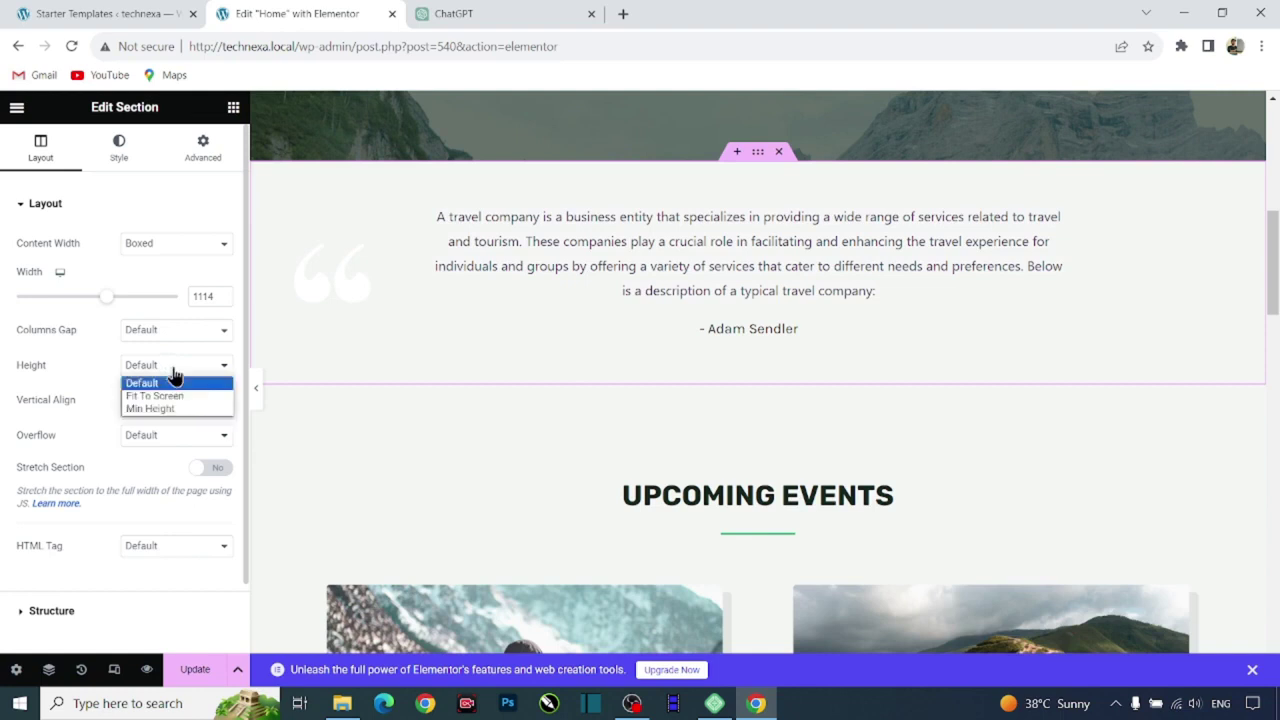
left_click(165, 396)
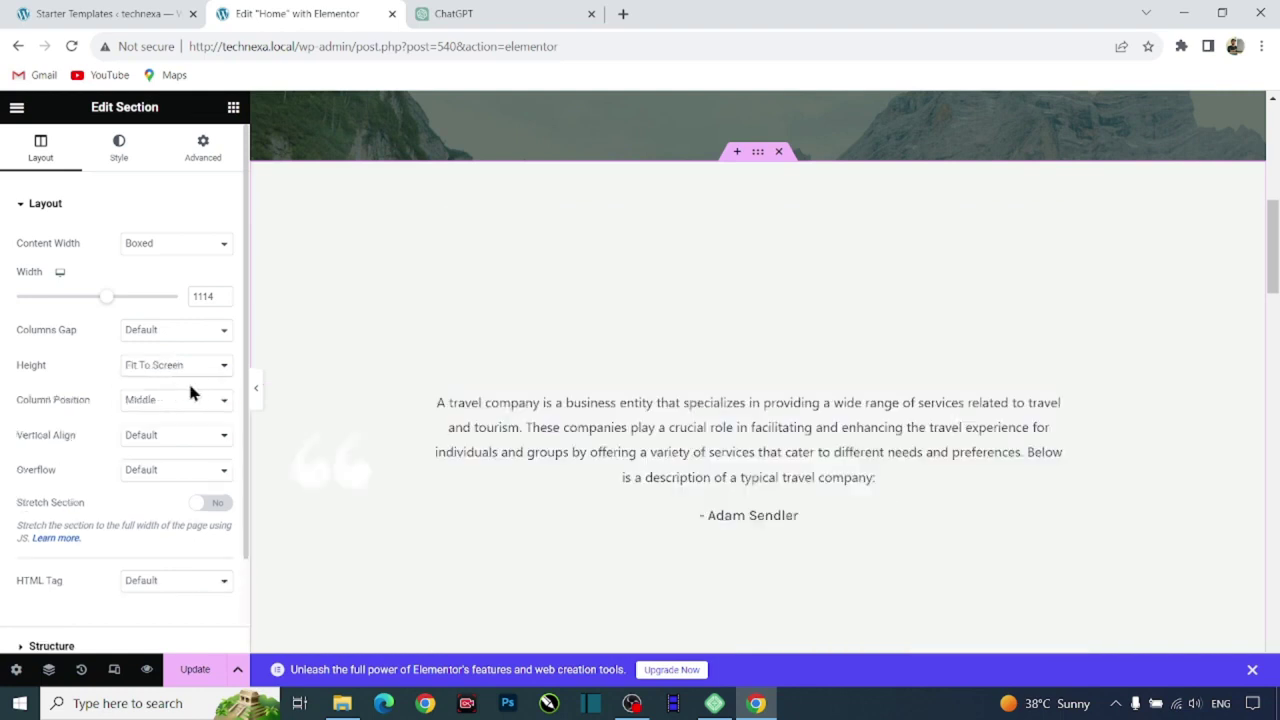
left_click(169, 401)
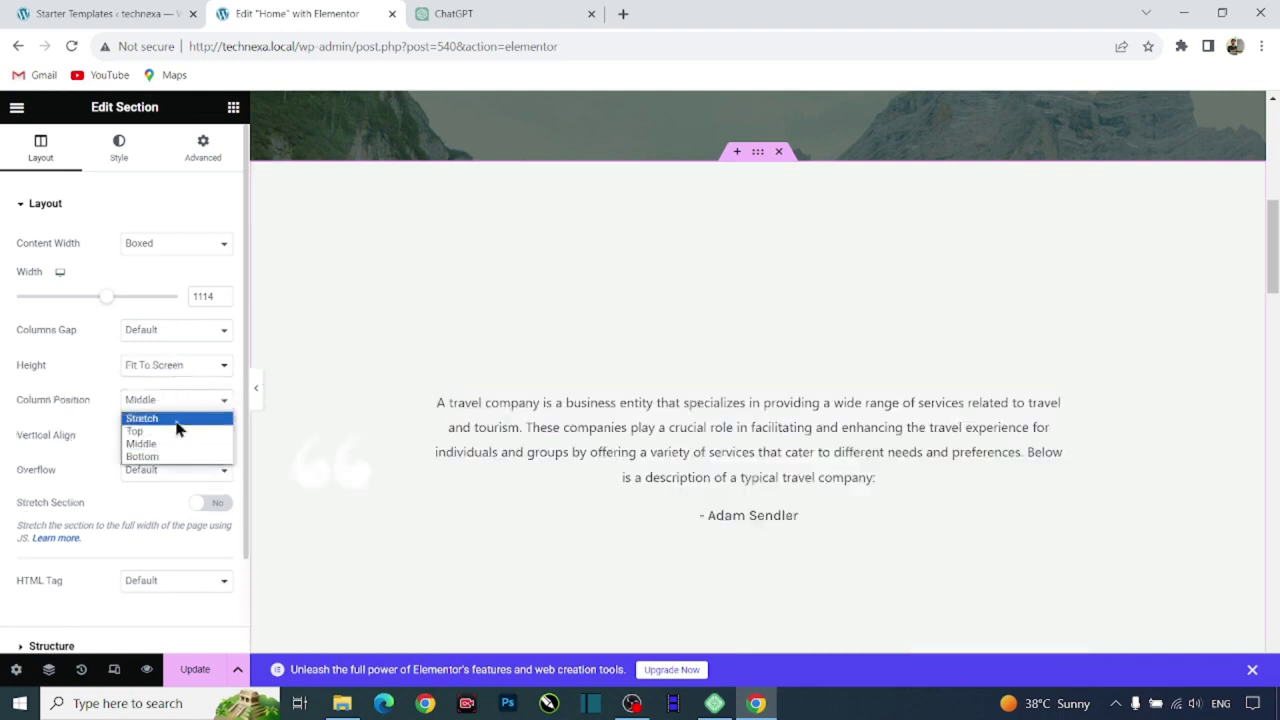
left_click(186, 372)
left_click(174, 378)
Replace the Everest Camp Trek image under Upcoming Events with walking-v1.jpg from the media library.
scroll(98, 443, "down", 1)
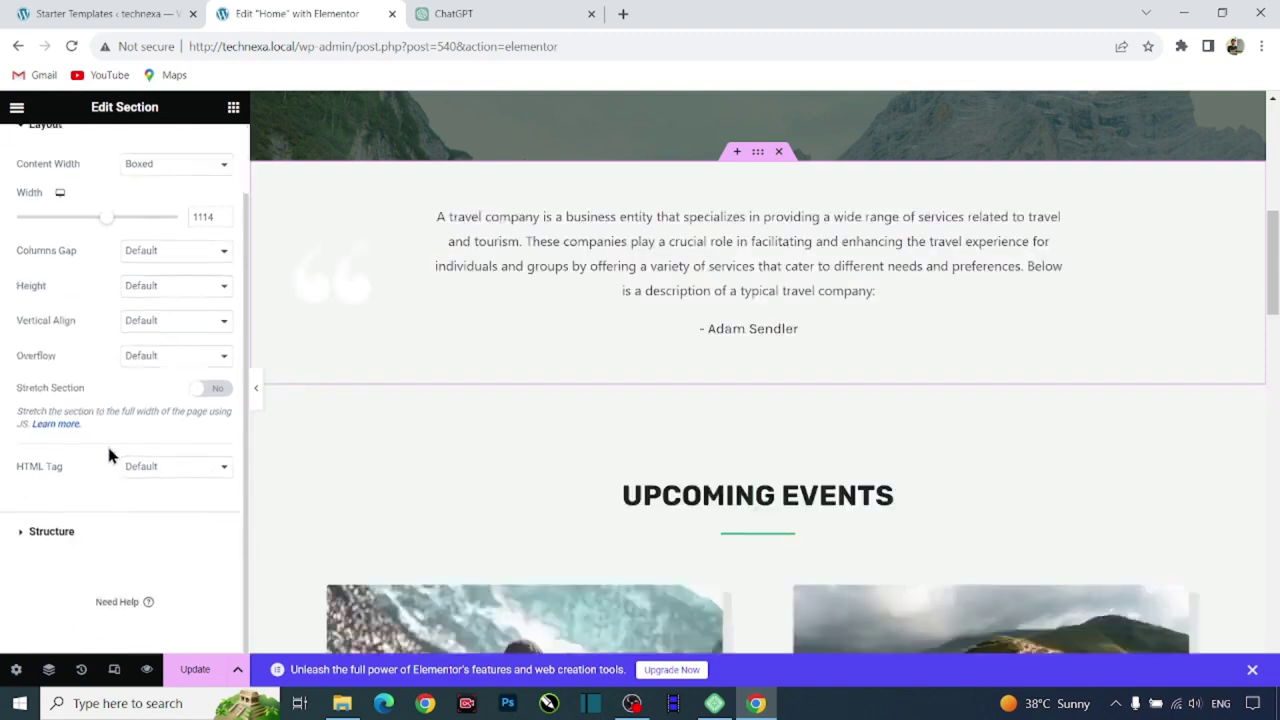
scroll(929, 471, "down", 4)
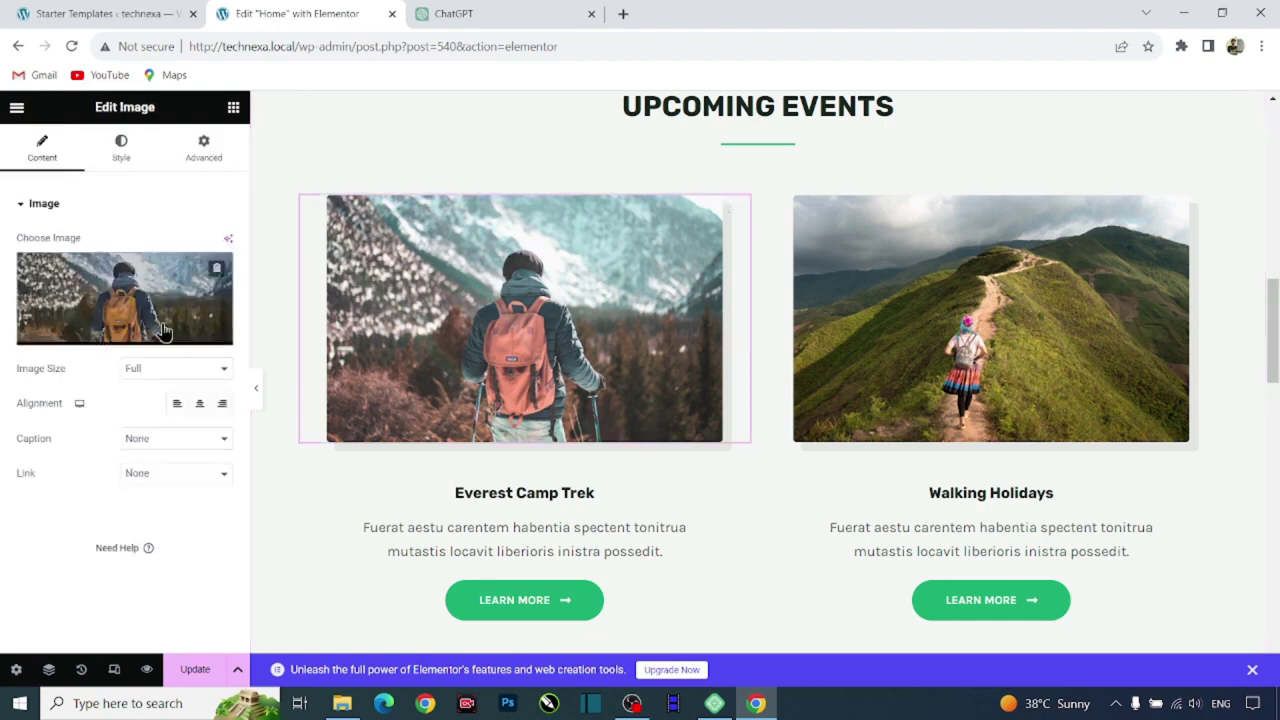
left_click(121, 329)
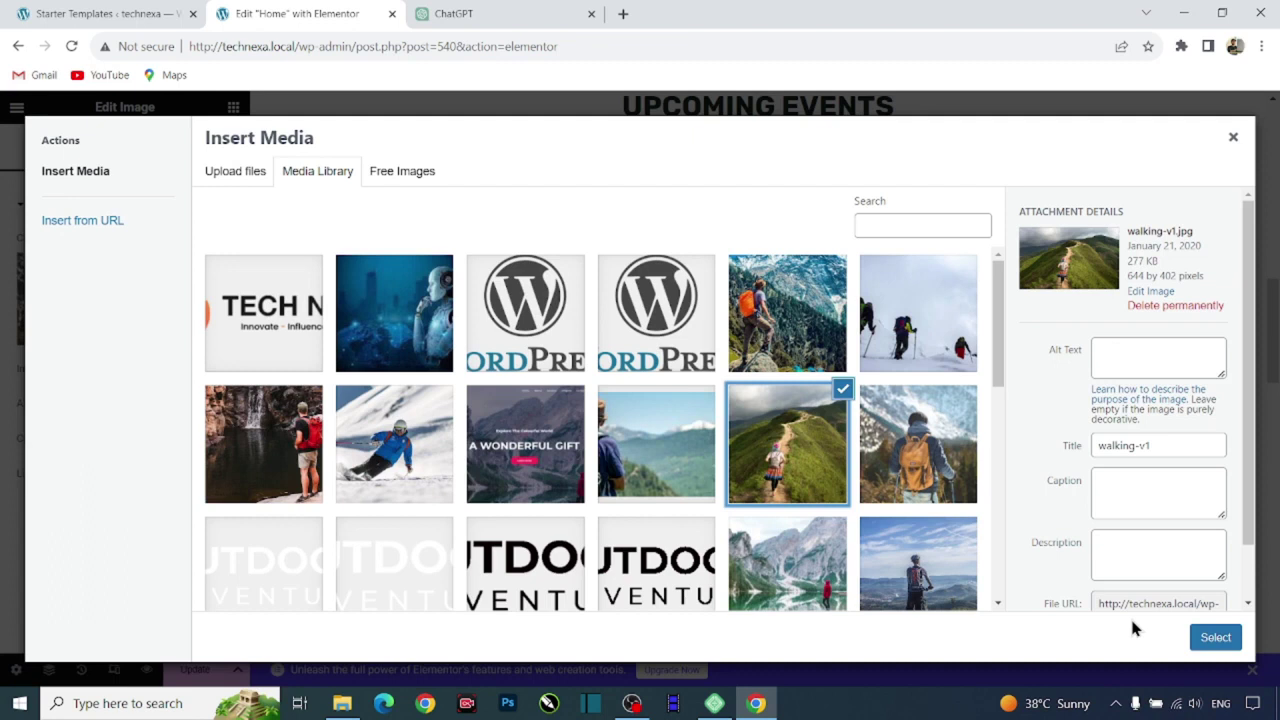
left_click(1216, 637)
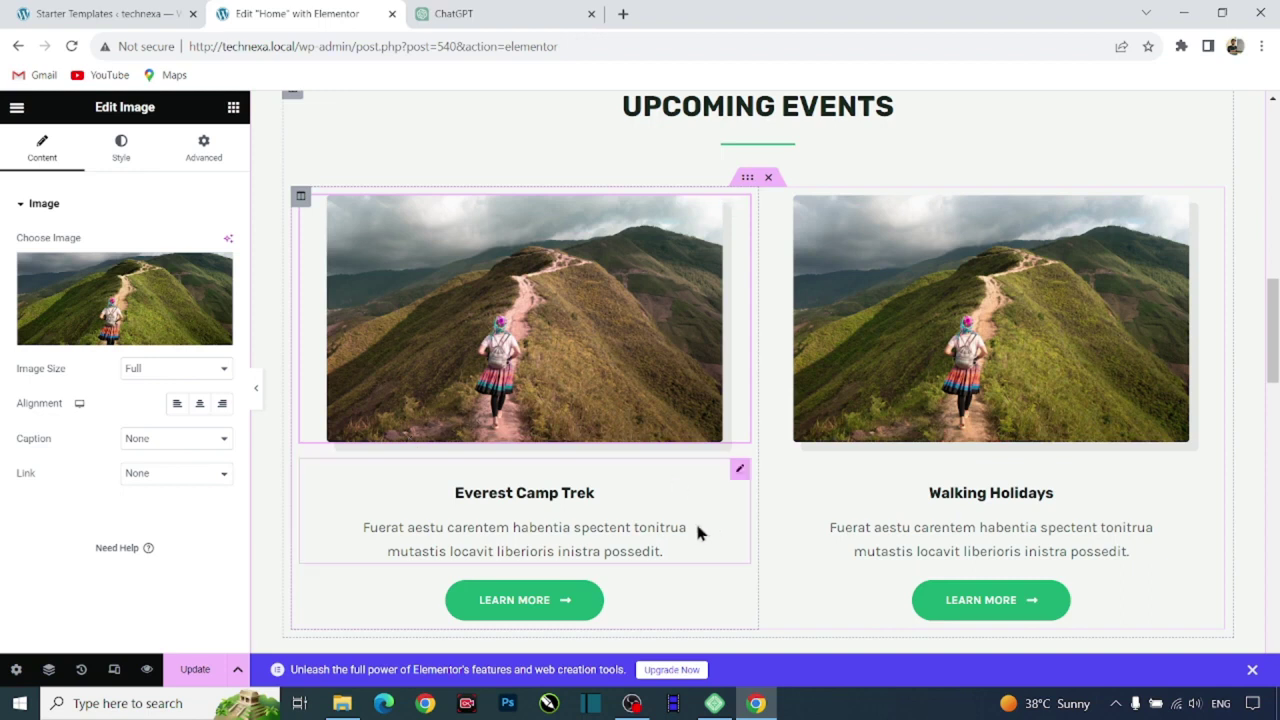
Look over the remaining home page sections below Upcoming Events, down to the footer and back to Upcoming Tours & Destination.
scroll(508, 408, "down", 3)
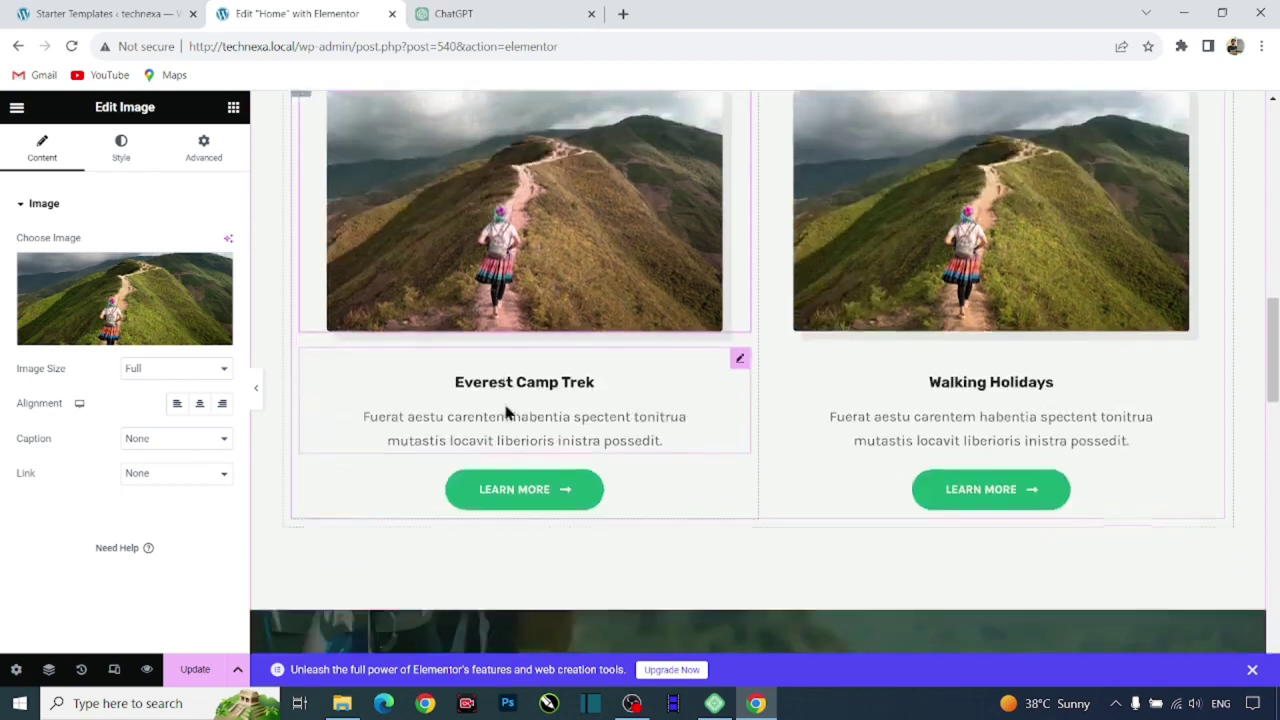
scroll(545, 447, "down", 7)
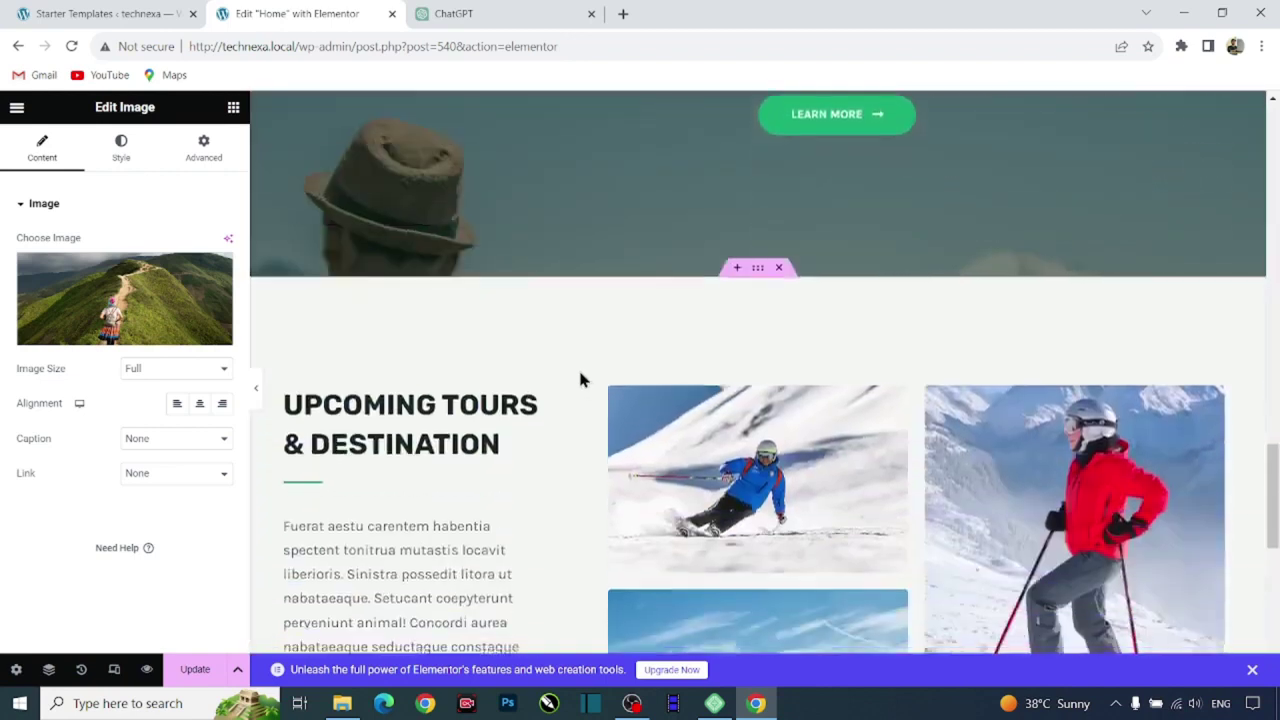
scroll(620, 385, "down", 5)
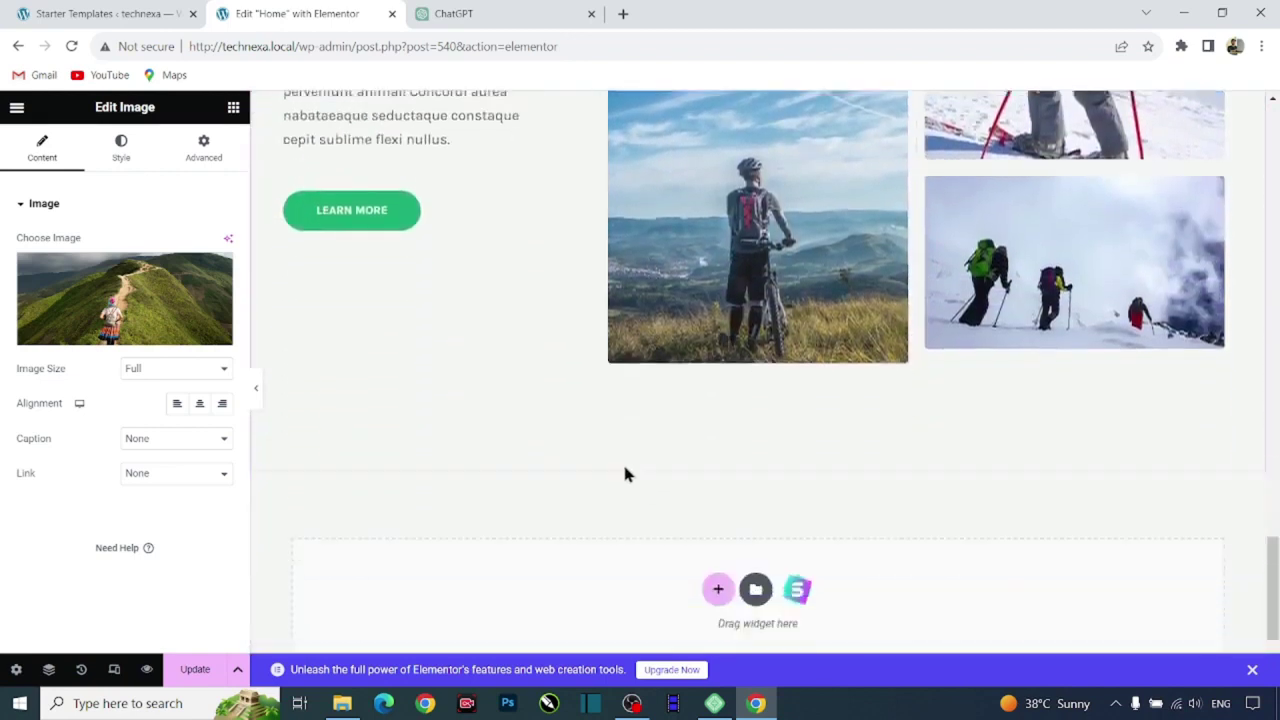
scroll(652, 430, "up", 3)
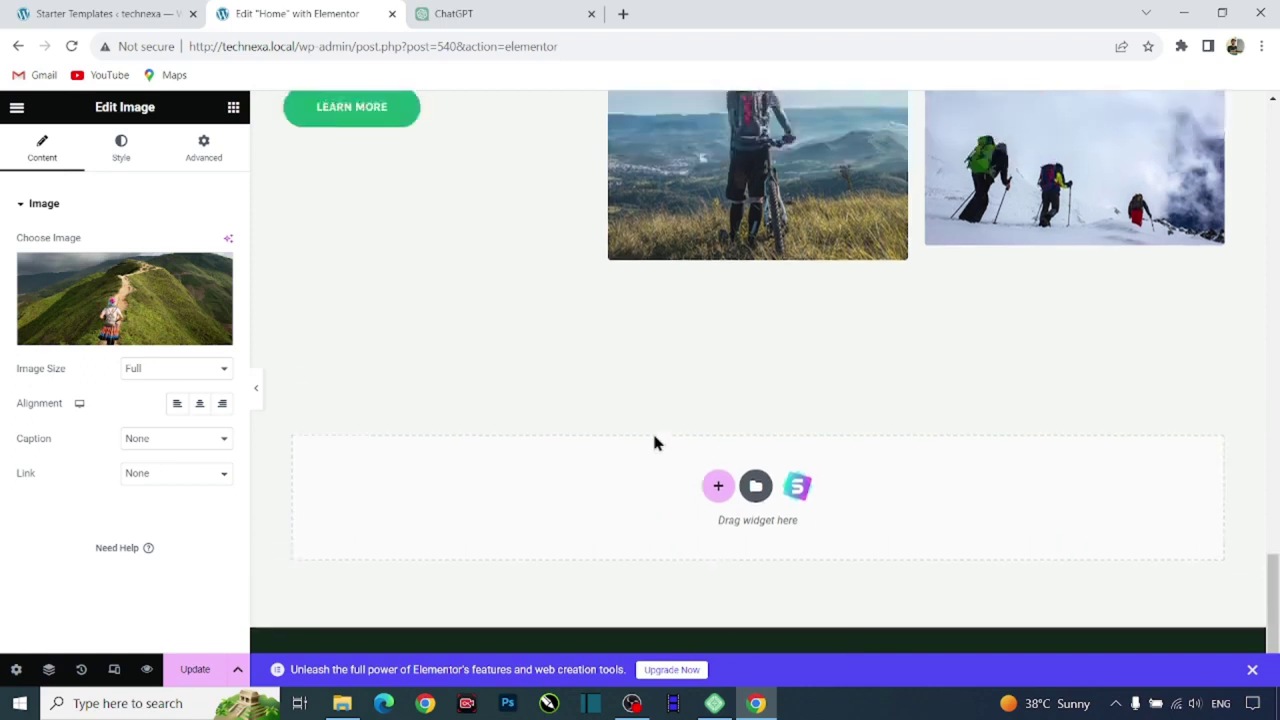
scroll(670, 408, "up", 7)
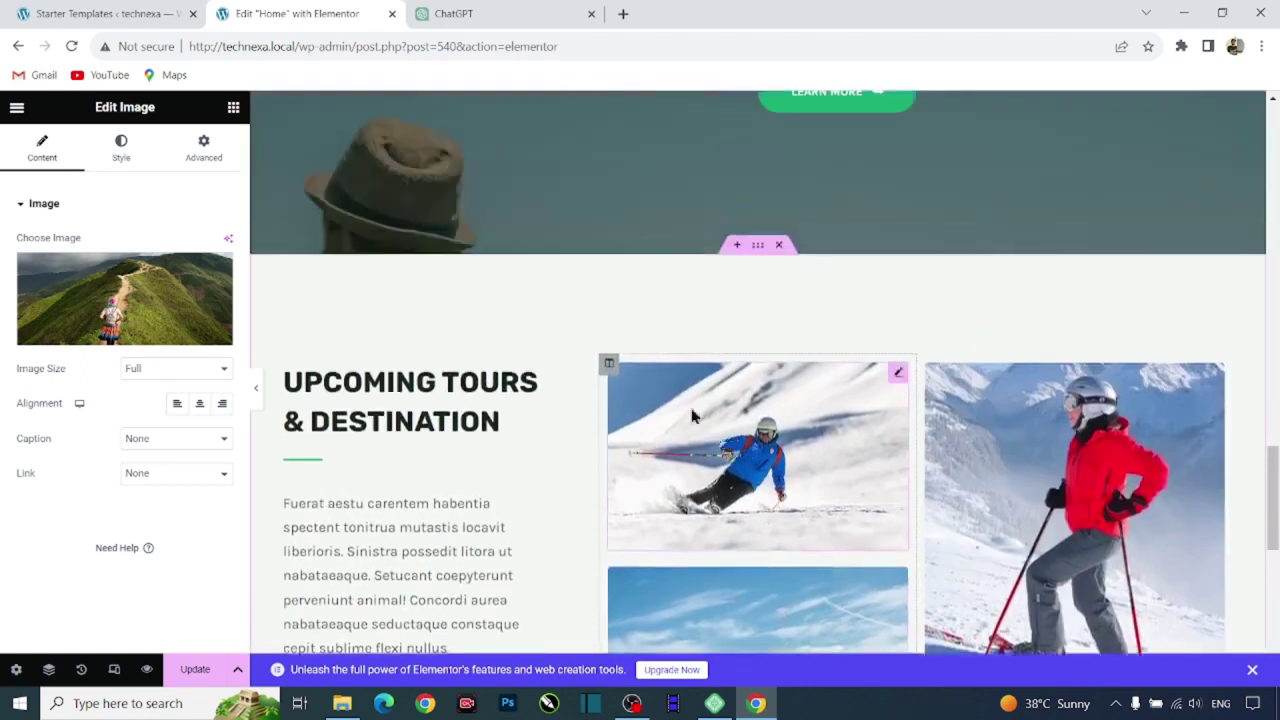